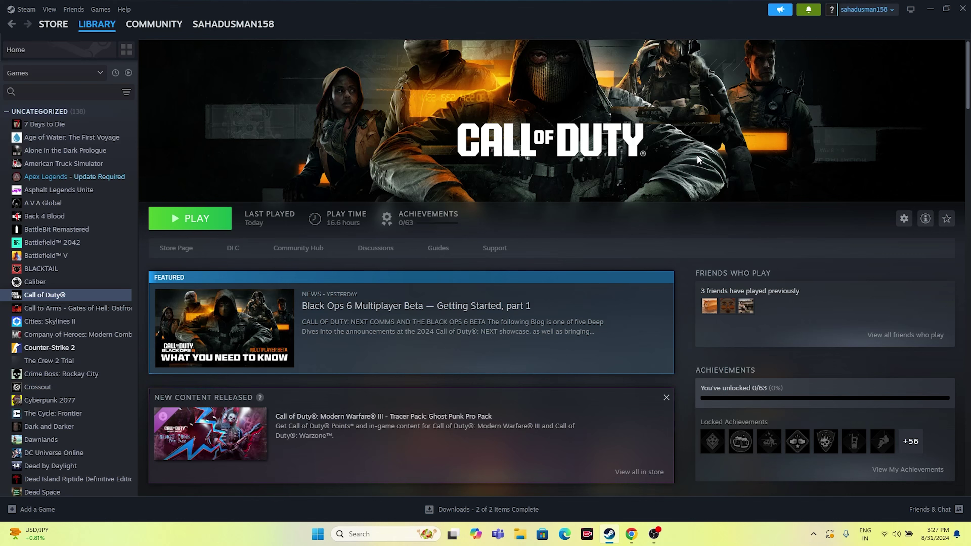
Switch to the Xbox app and check the queued Call of Duty: Black Ops 6 beta downloads
left_click(929, 8)
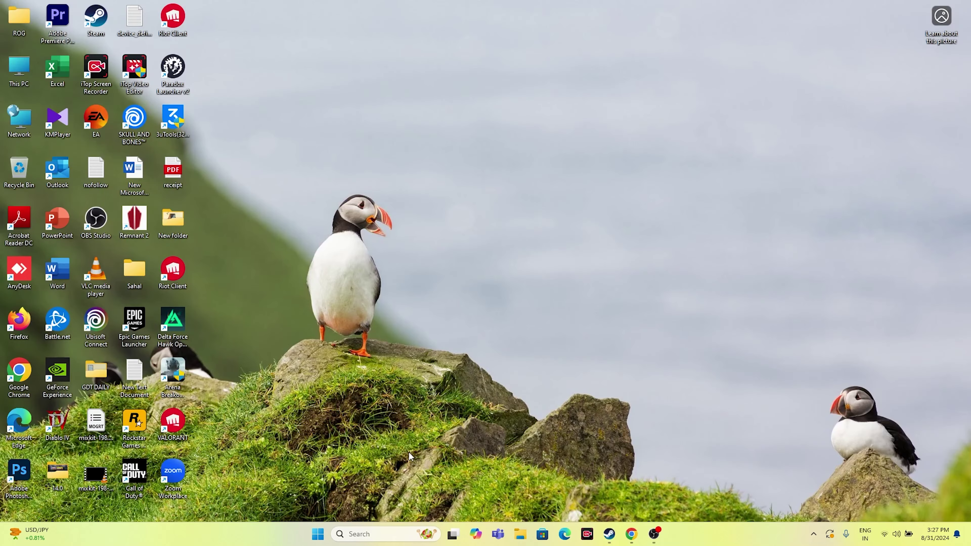
left_click(354, 533)
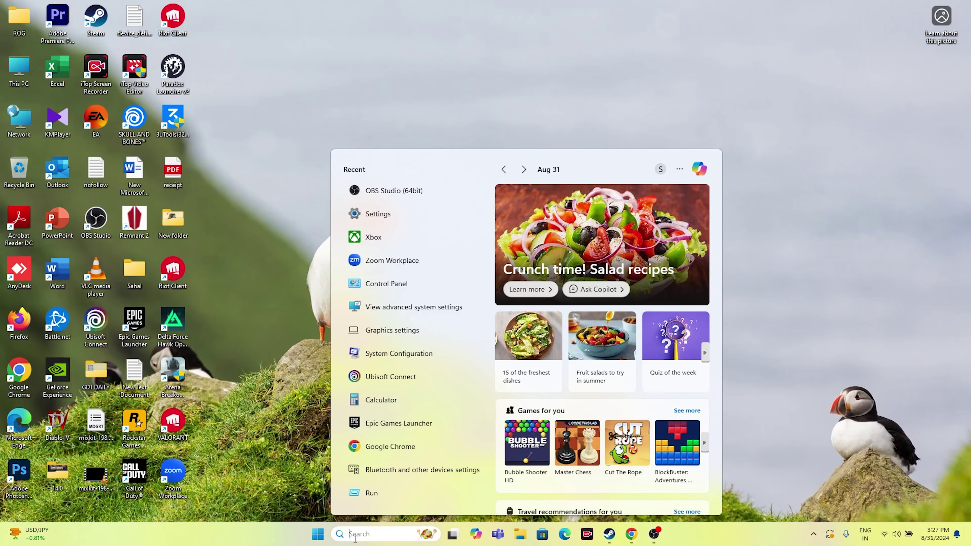
left_click(375, 242)
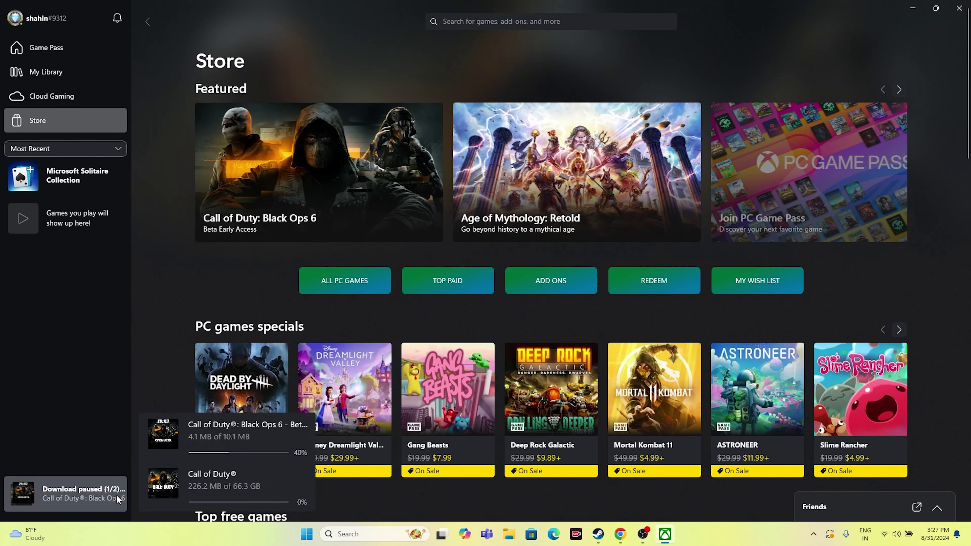
left_click(913, 7)
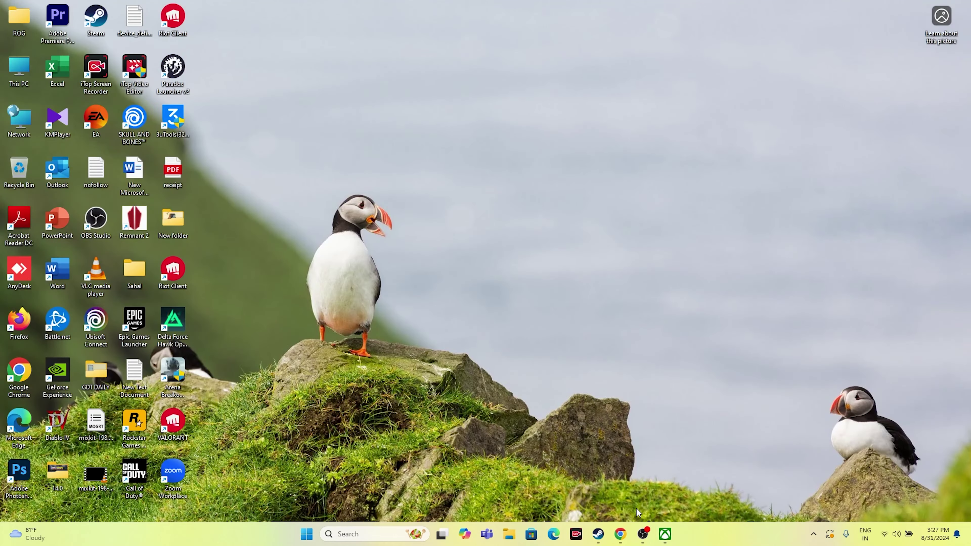
Switch back to Steam and review which Call of Duty DLC packs are selected for installation
left_click(597, 535)
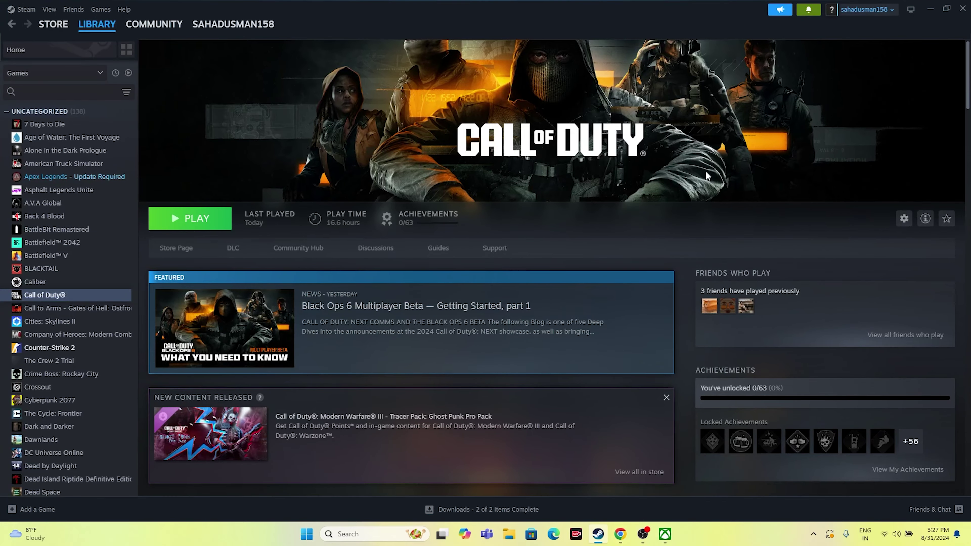
scroll(813, 169, "down", 10)
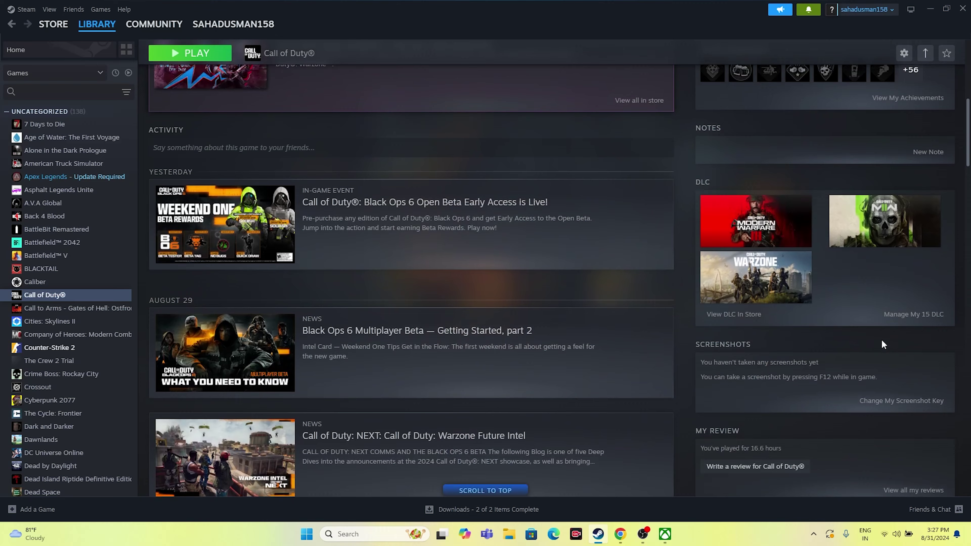
scroll(883, 344, "up", 1)
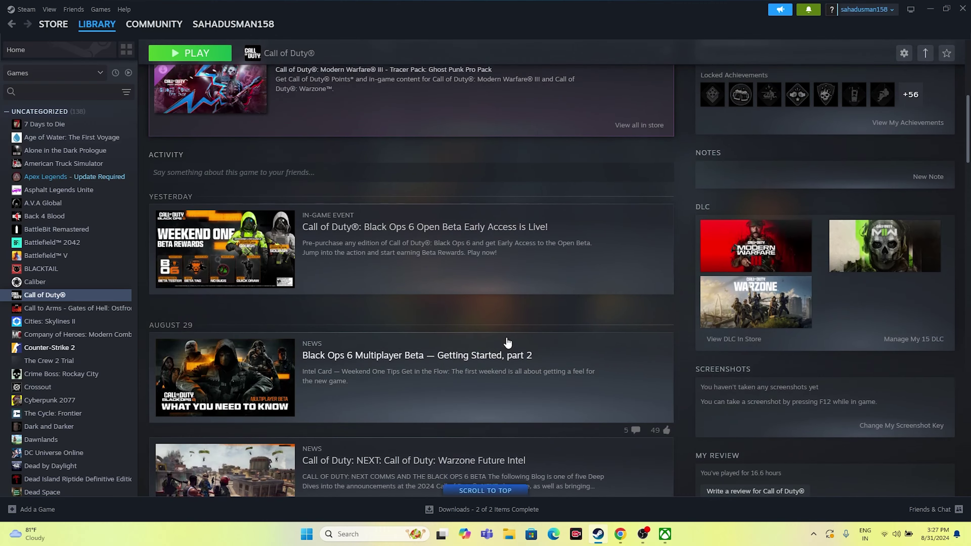
scroll(507, 343, "up", 10)
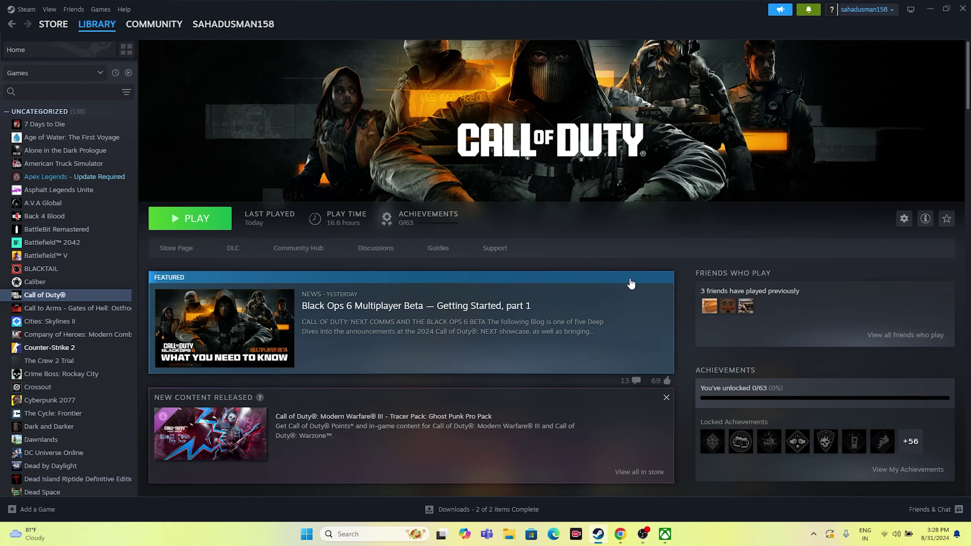
scroll(871, 255, "down", 10)
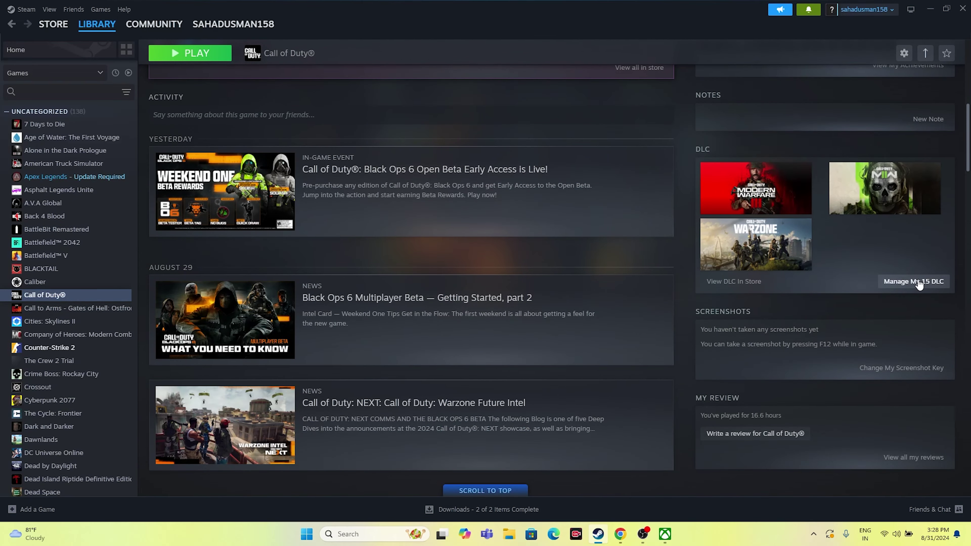
left_click(937, 282)
scroll(452, 245, "down", 5)
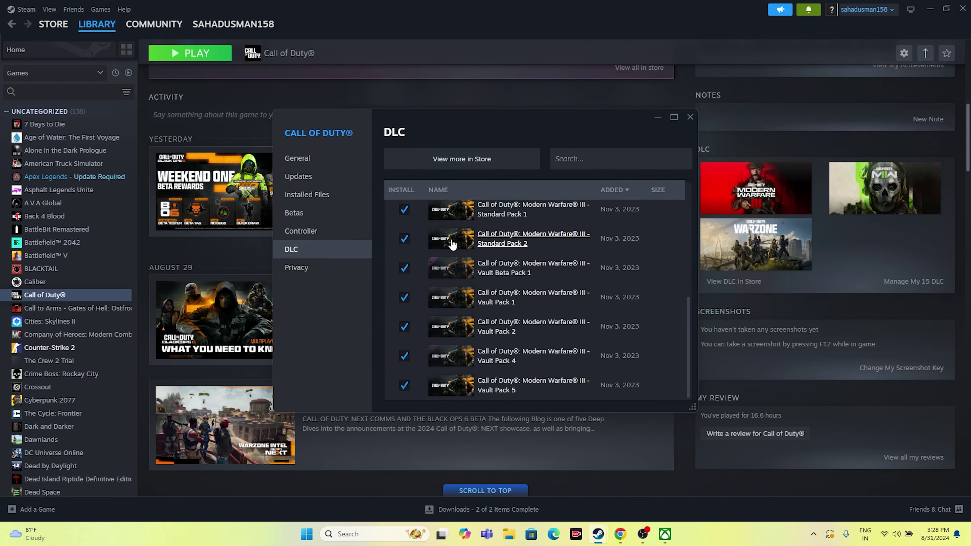
scroll(436, 330, "up", 5)
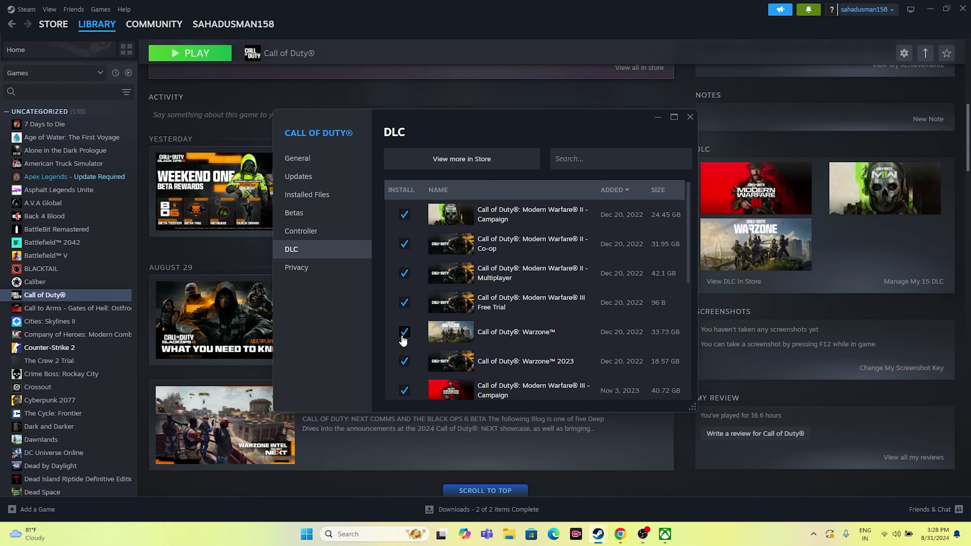
scroll(404, 254, "down", 7)
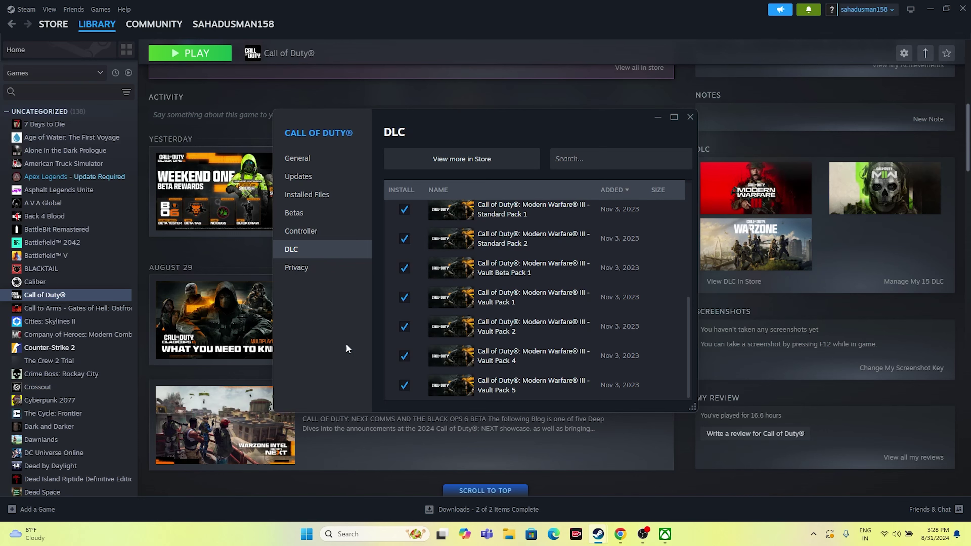
left_click(691, 117)
scroll(477, 265, "up", 10)
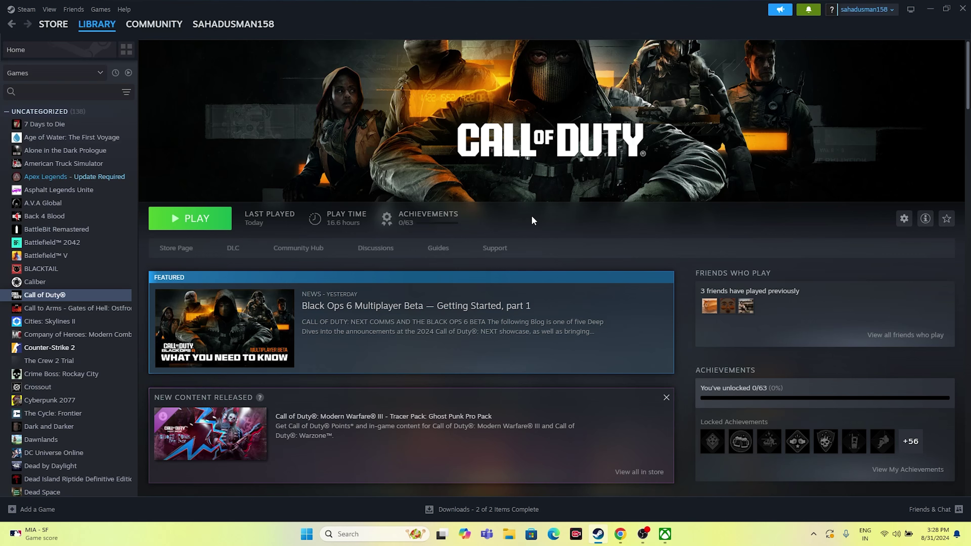
Reopen the Steam window from the desktop and exit the client completely to restart it
left_click(962, 8)
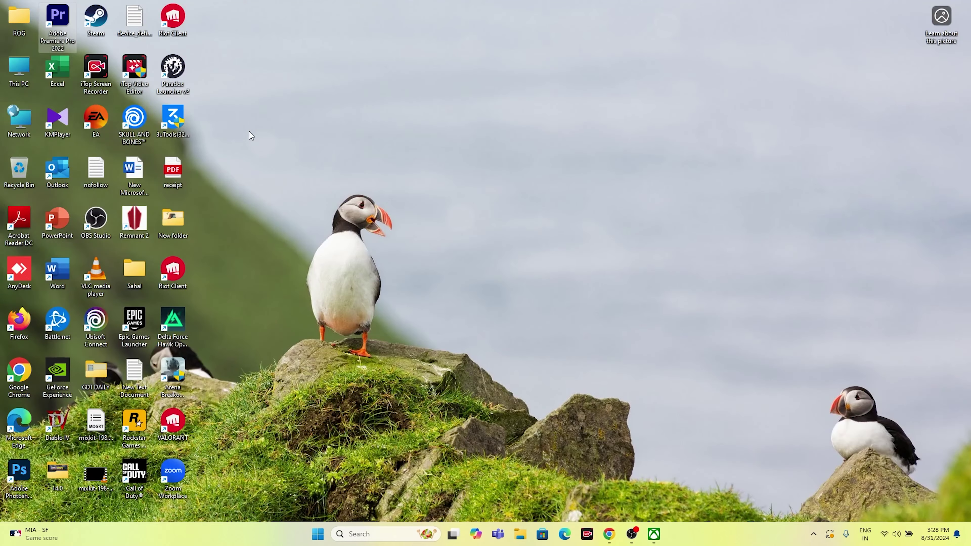
double_click(103, 33)
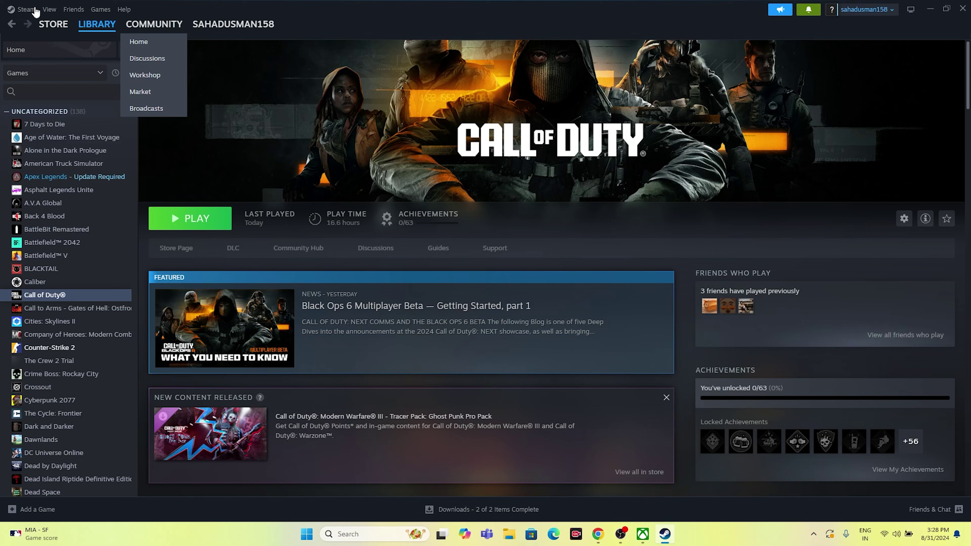
left_click(25, 9)
left_click(19, 128)
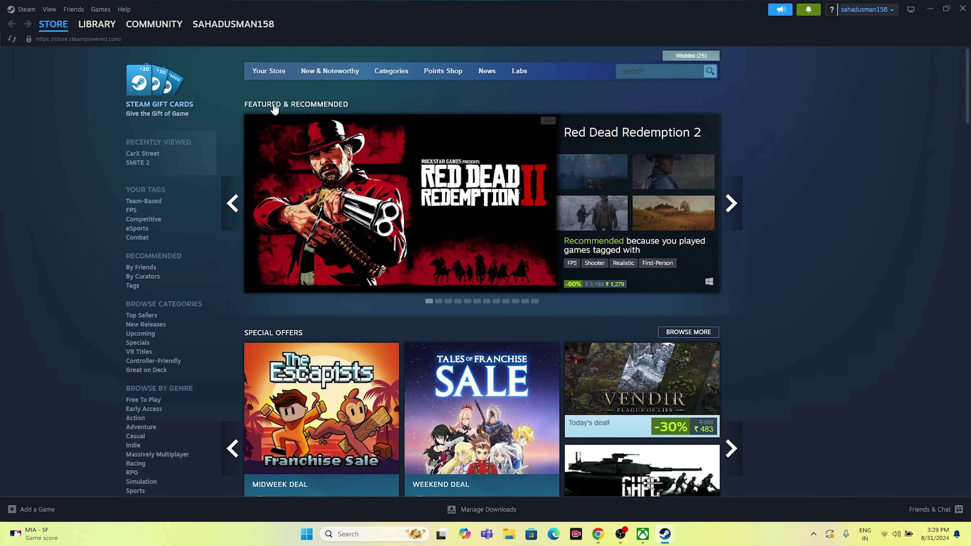
Browse to Call of Duty's local installation folder from its properties in the Steam library and maximize the folder window
left_click(96, 23)
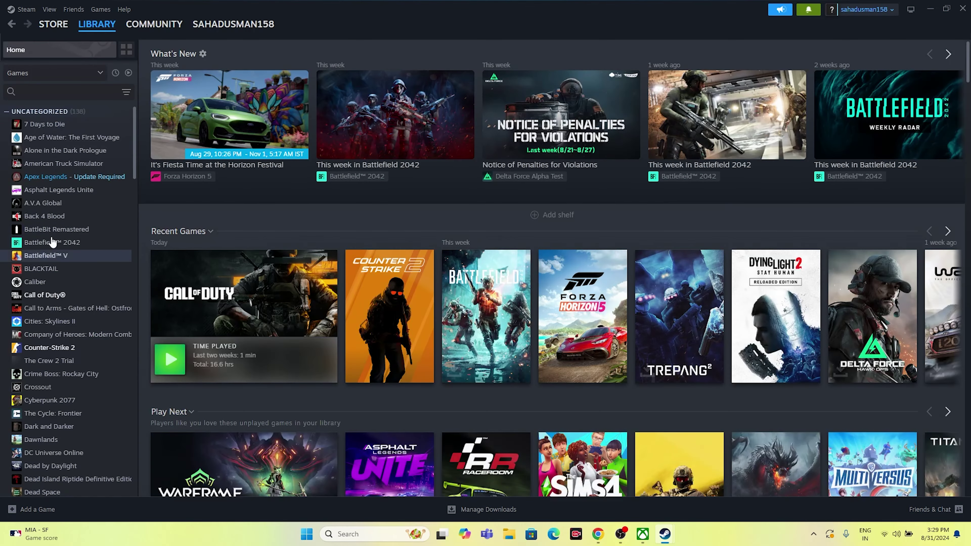
left_click(57, 295)
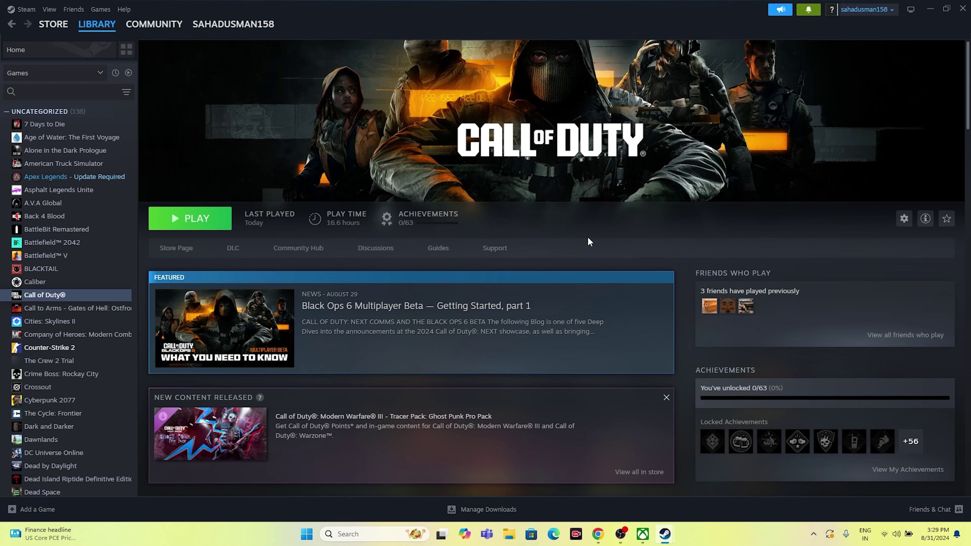
right_click(63, 302)
left_click(85, 373)
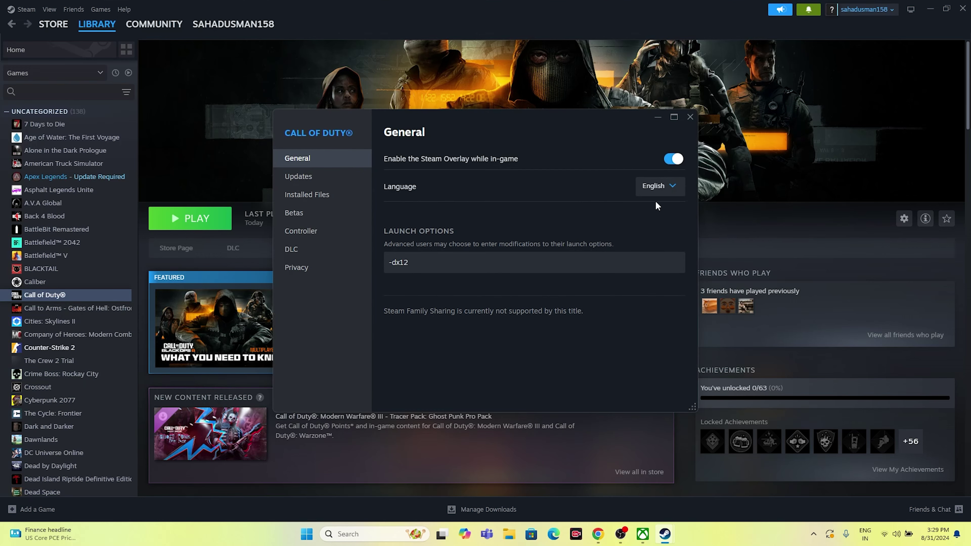
left_click(303, 194)
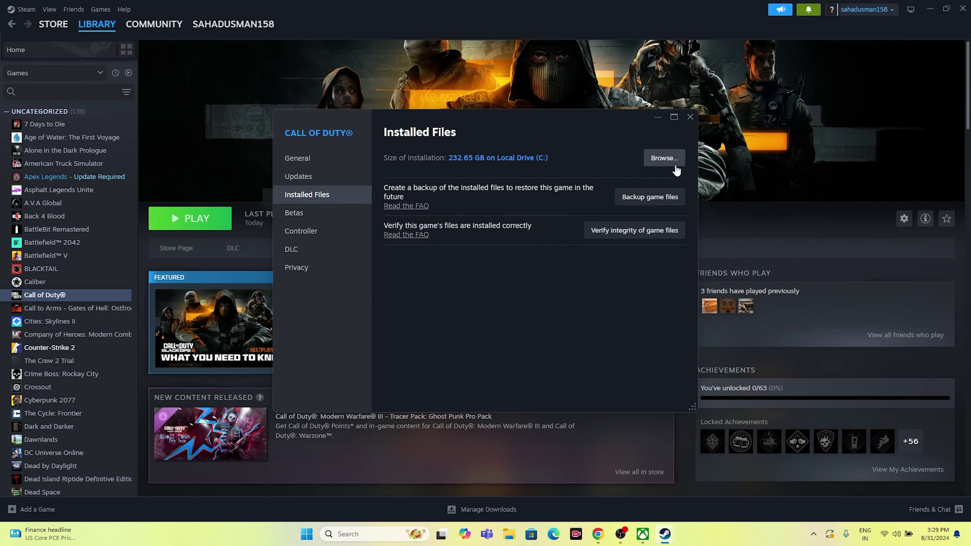
left_click(664, 158)
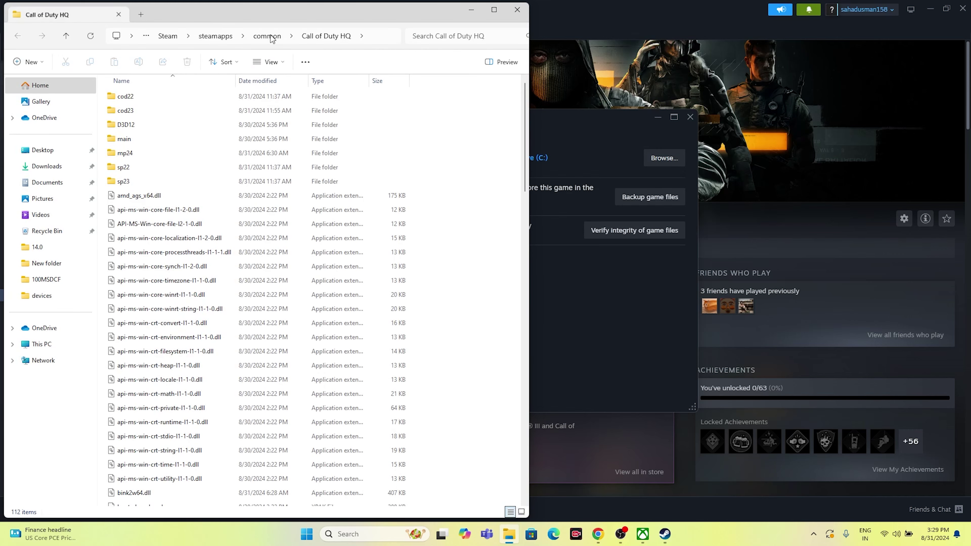
left_click(495, 11)
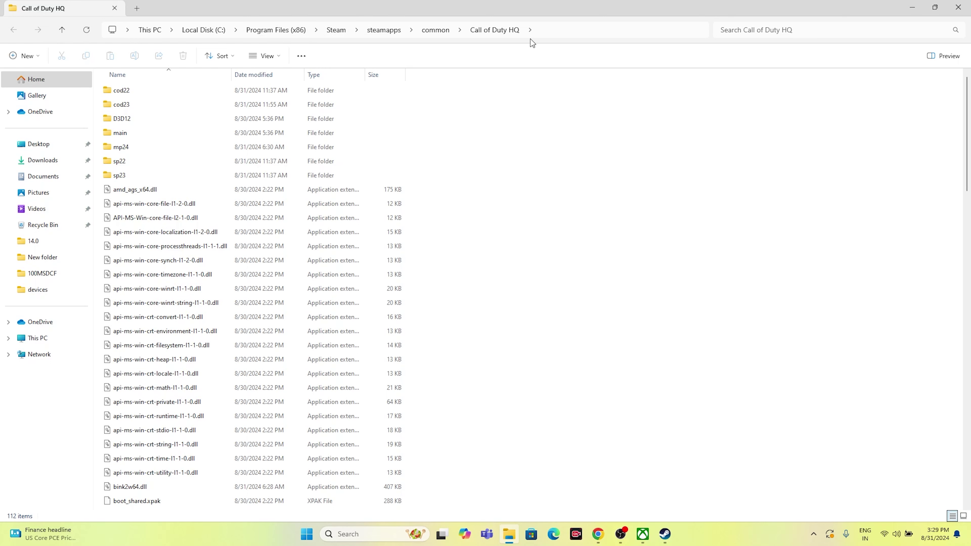
Apply compatibility settings to the cod application with compatibility mode off and running as an administrator enabled
scroll(475, 220, "down", 8)
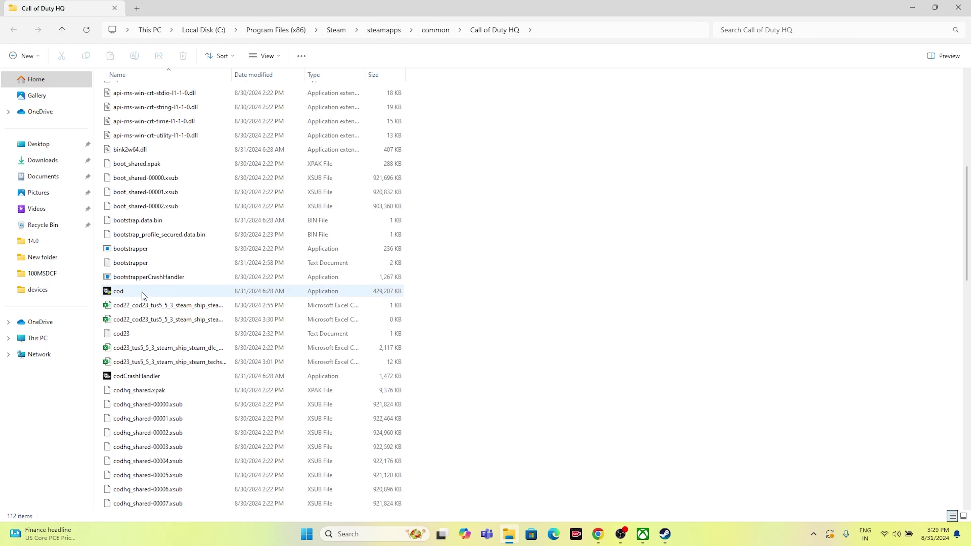
left_click(142, 292)
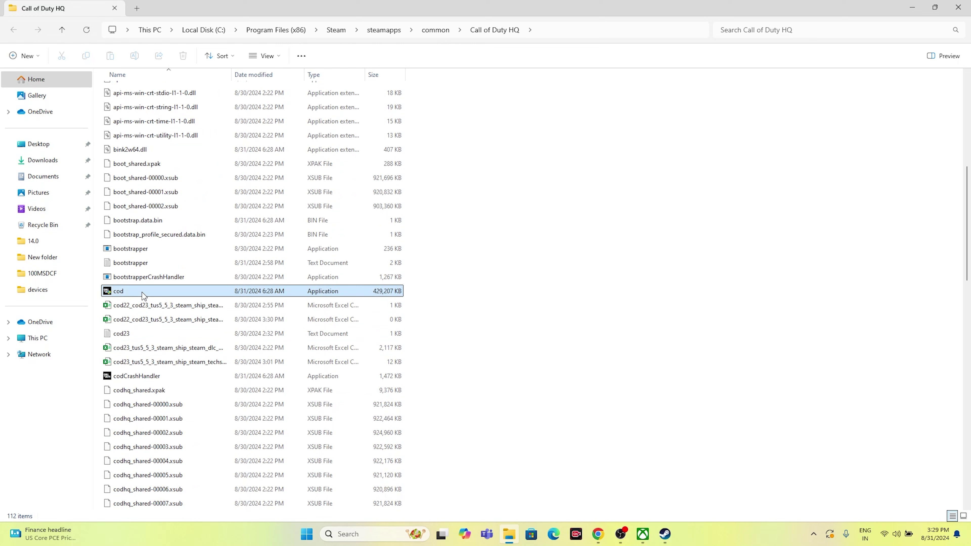
right_click(341, 296)
left_click(390, 291)
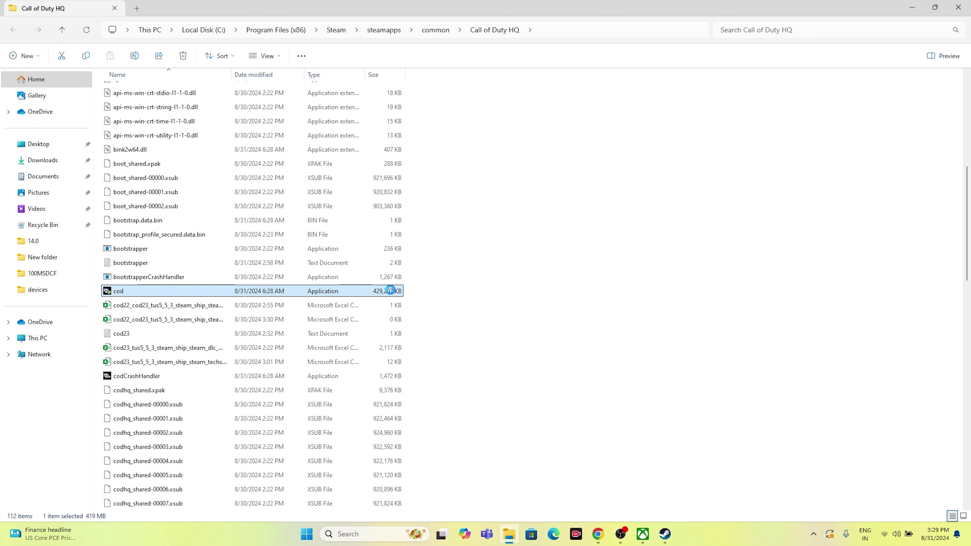
left_click(402, 289)
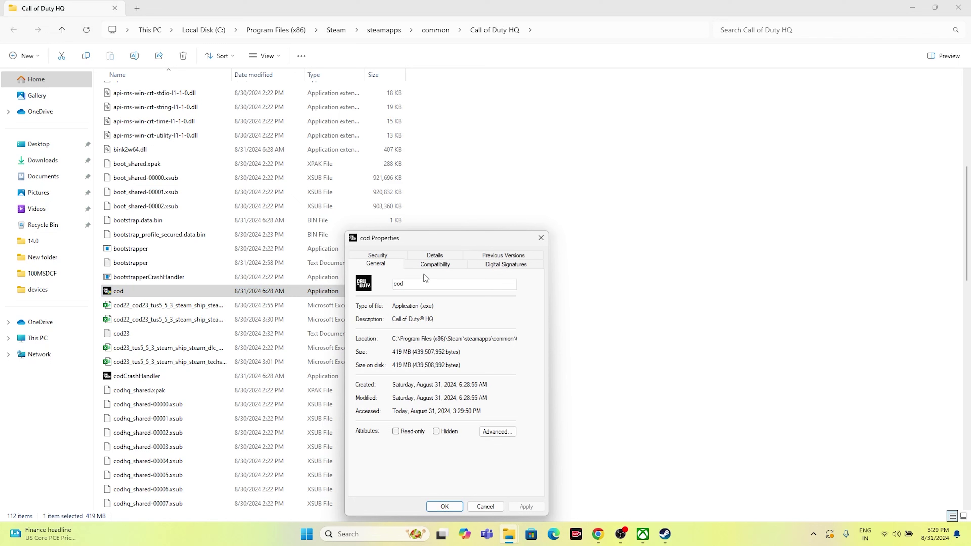
left_click(431, 267)
left_click(363, 332)
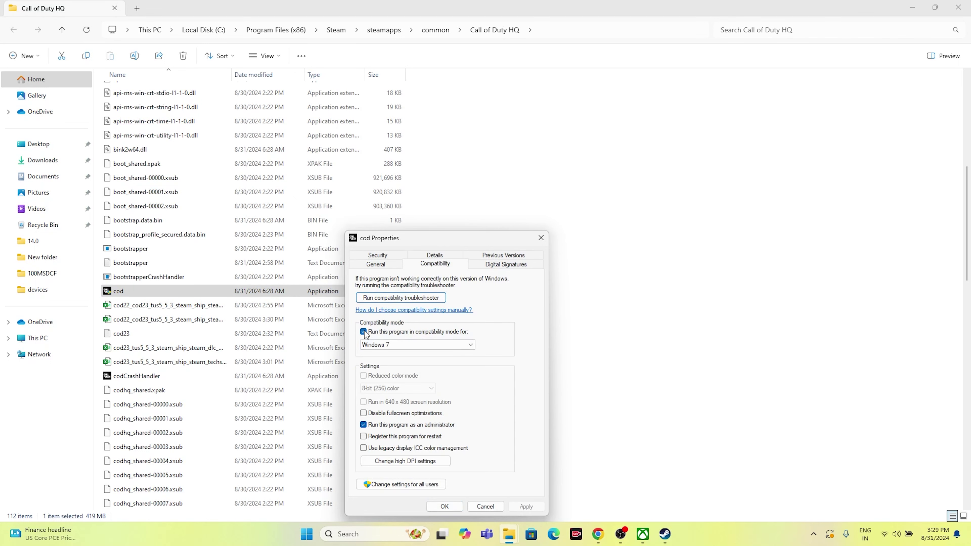
left_click(363, 332)
left_click(525, 507)
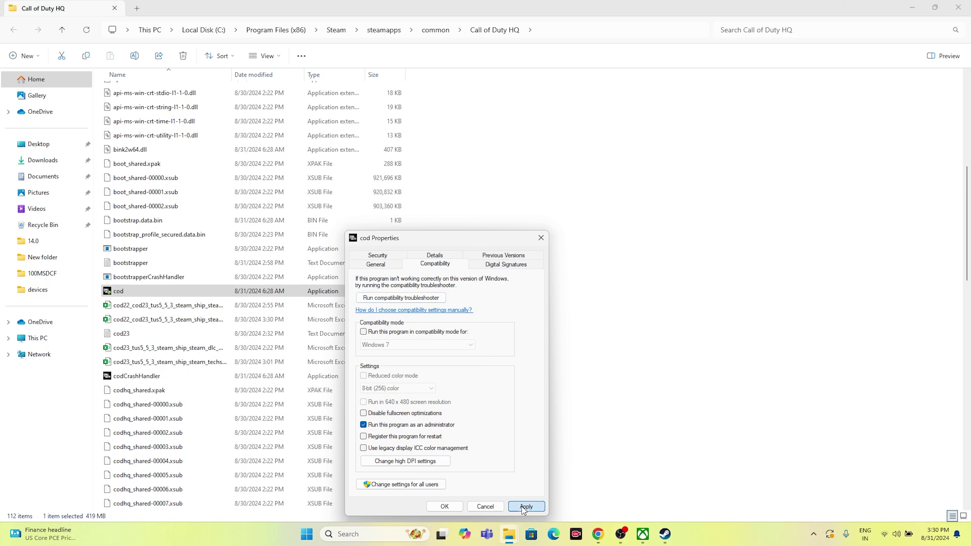
left_click(443, 507)
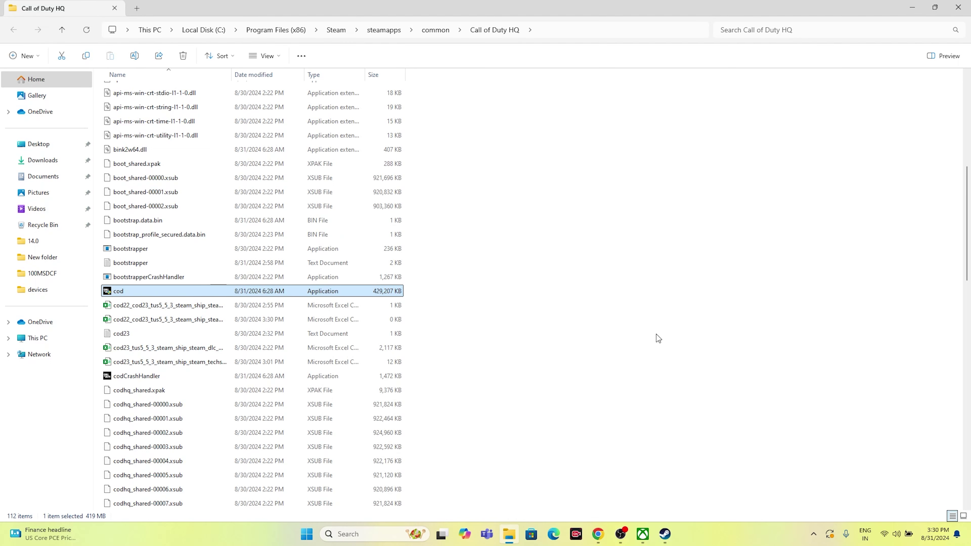
Close the installation folder and the game's properties, minimize Steam, and dismiss its news pop-up
left_click(958, 7)
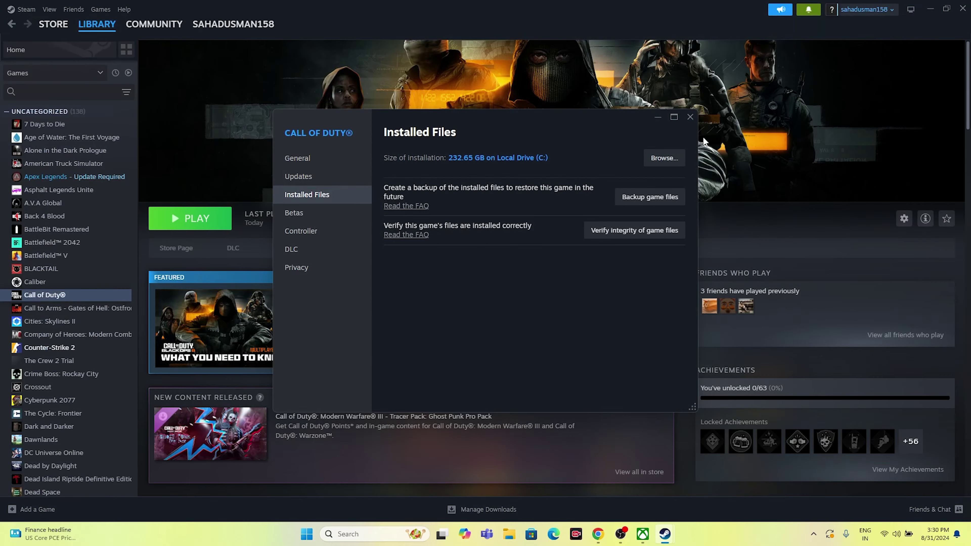
left_click(690, 117)
left_click(930, 9)
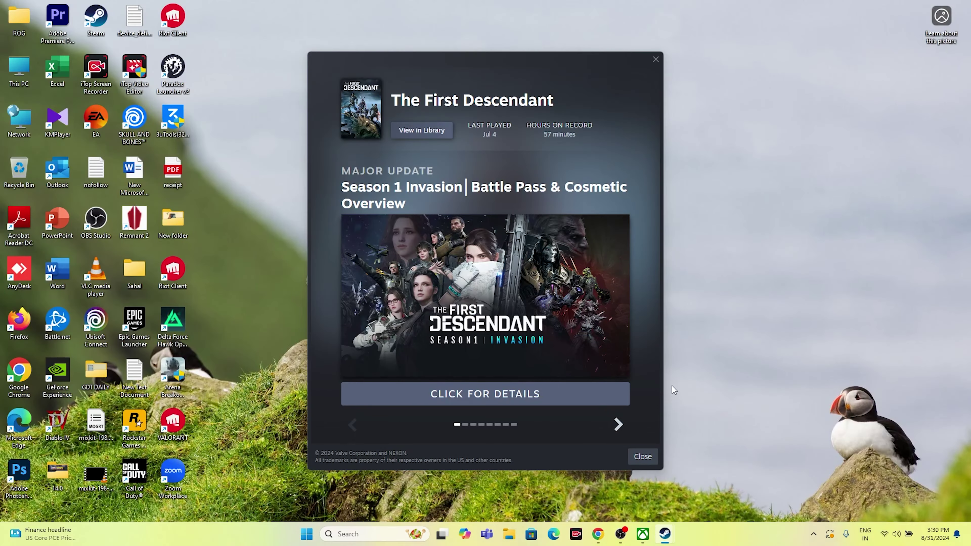
left_click(656, 59)
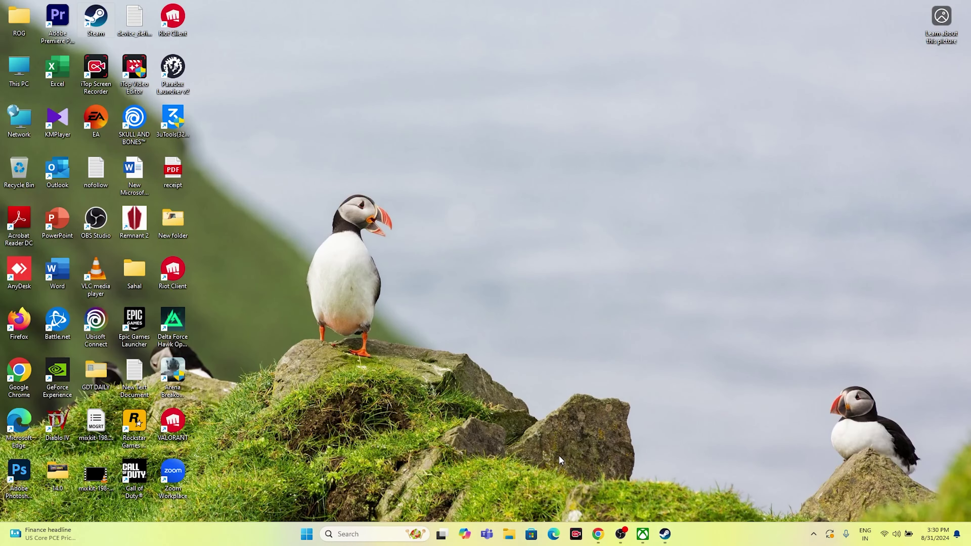
Browse in File Explorer to the Call of Duty HQ folder under C:, Program Files (x86), Steam, steamapps, common
left_click(508, 535)
left_click(38, 338)
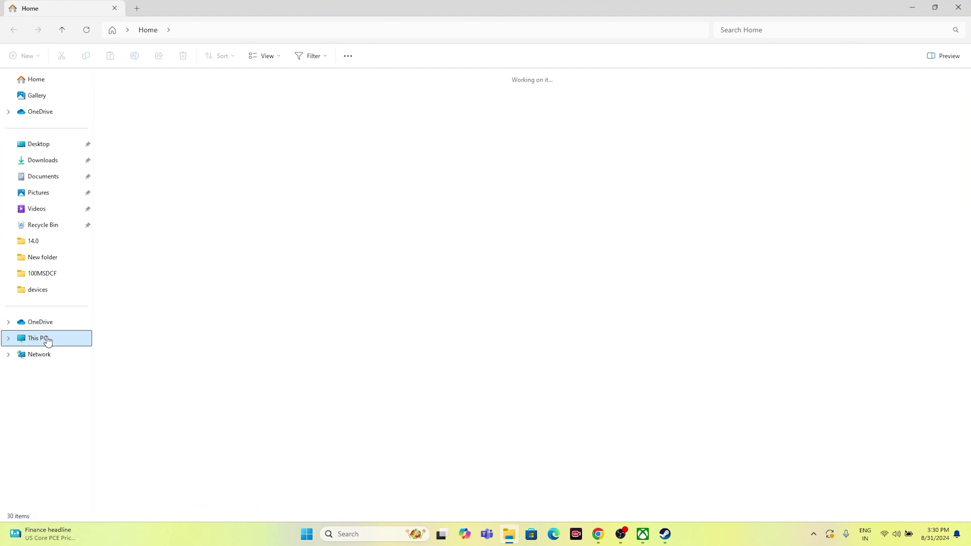
double_click(157, 111)
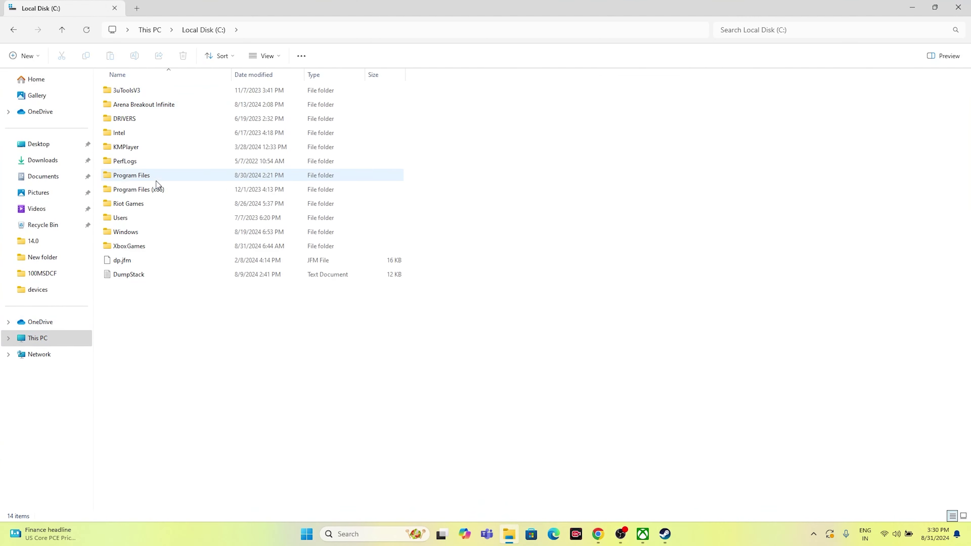
left_click(157, 190)
double_click(158, 191)
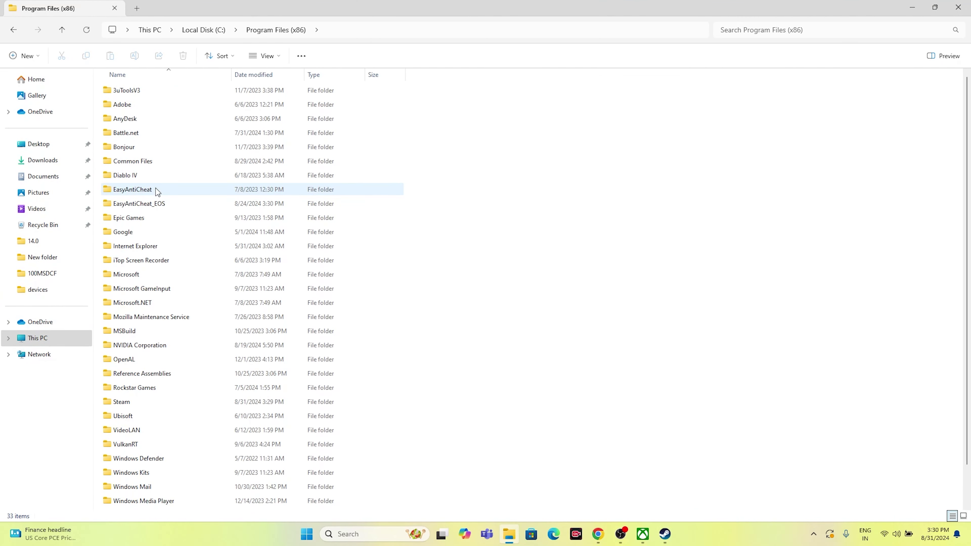
double_click(139, 403)
double_click(144, 302)
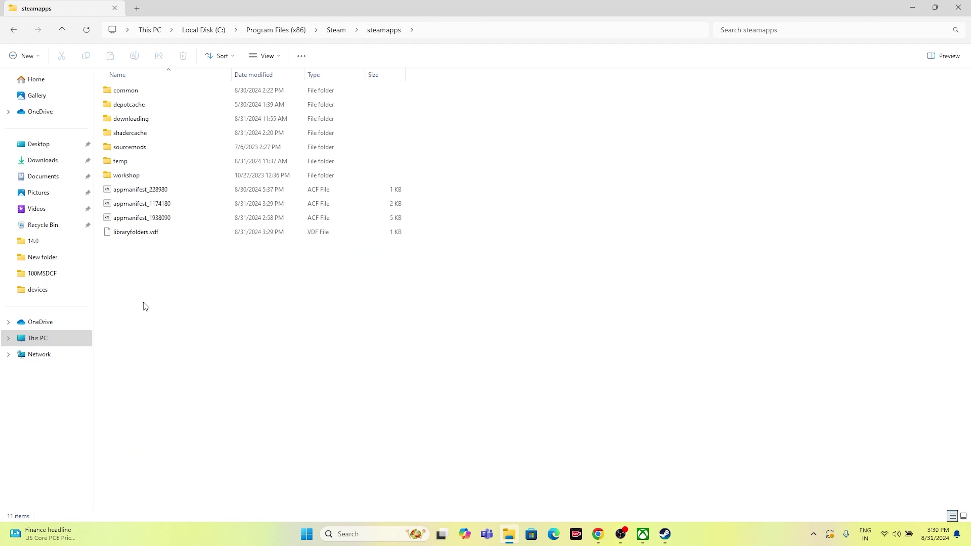
double_click(126, 90)
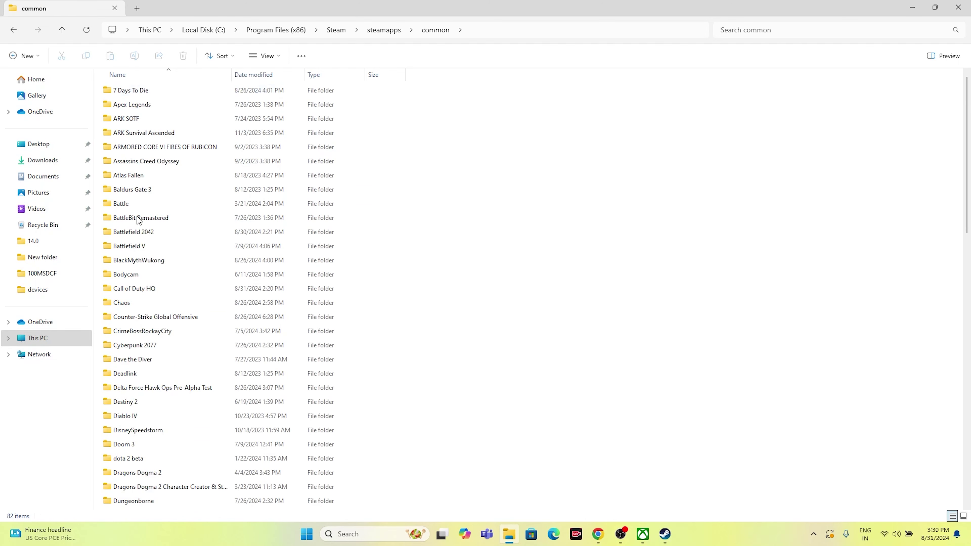
double_click(142, 287)
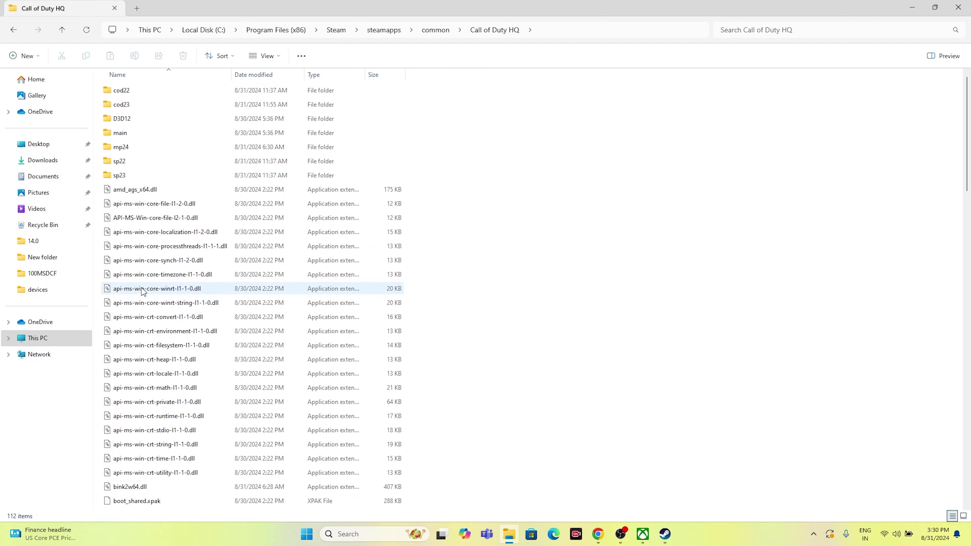
Locate and select the cod application in the Call of Duty HQ folder, and close File Explorer
scroll(172, 255, "down", 8)
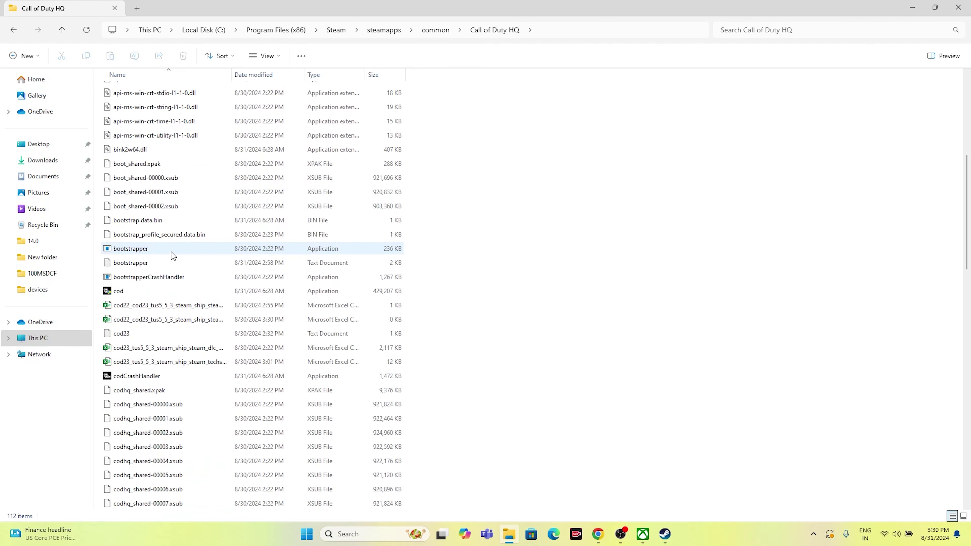
left_click(126, 291)
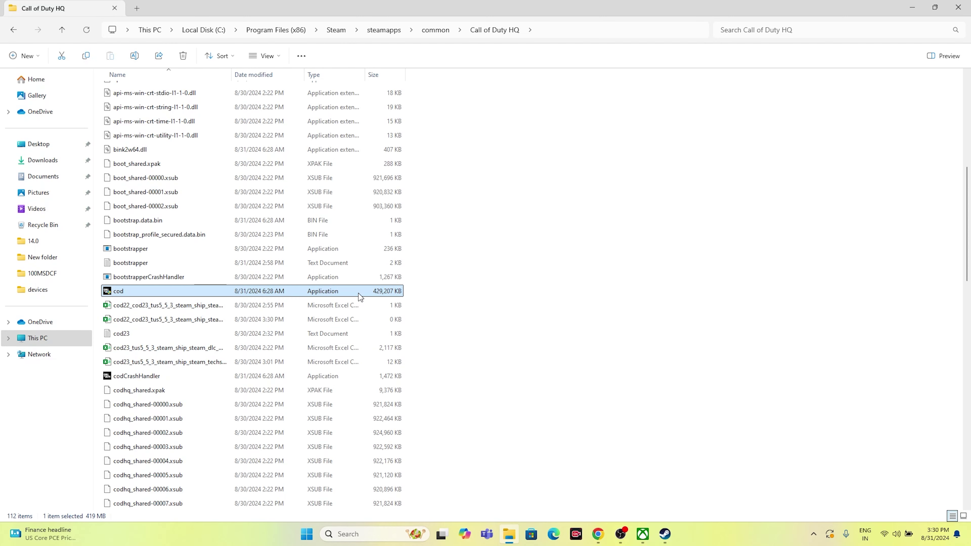
left_click(957, 7)
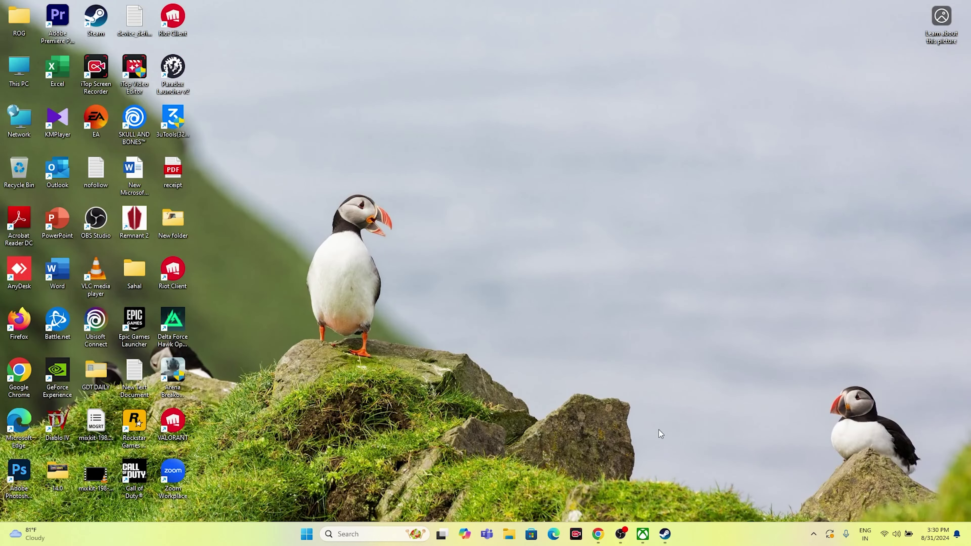
Switch to Steam and browse to Call of Duty's installed files from the game's properties
left_click(665, 534)
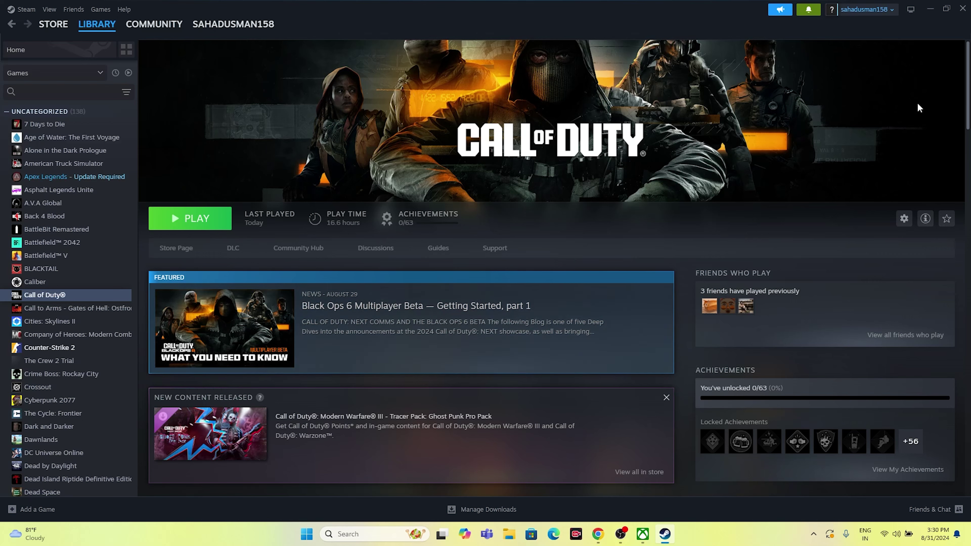
right_click(68, 300)
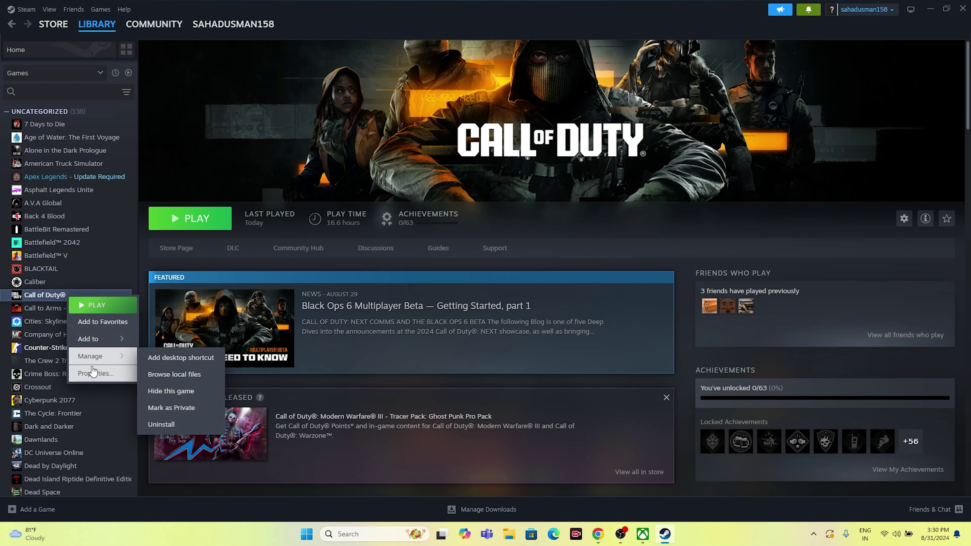
left_click(88, 373)
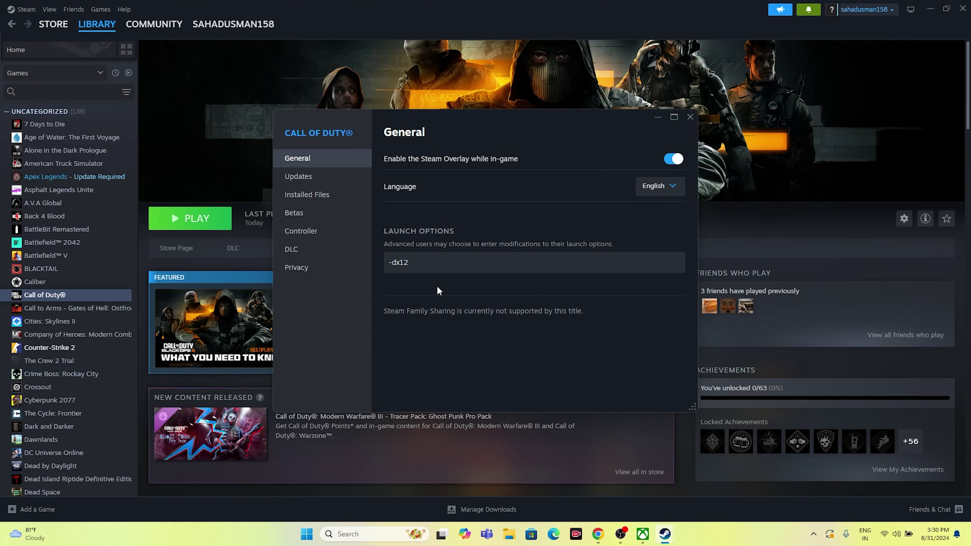
left_click(322, 198)
left_click(664, 157)
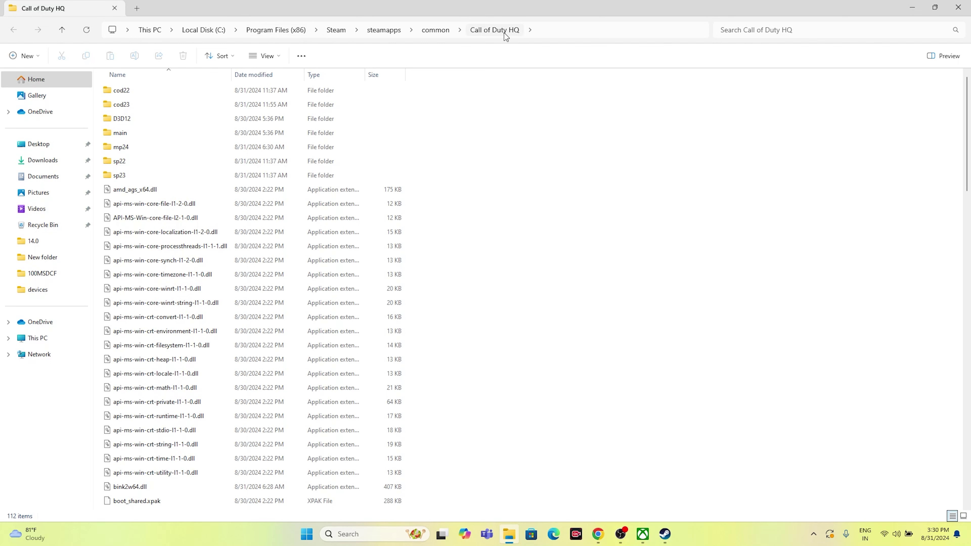
Find the cod application in the installation folder and open its compatibility properties
scroll(461, 256, "down", 7)
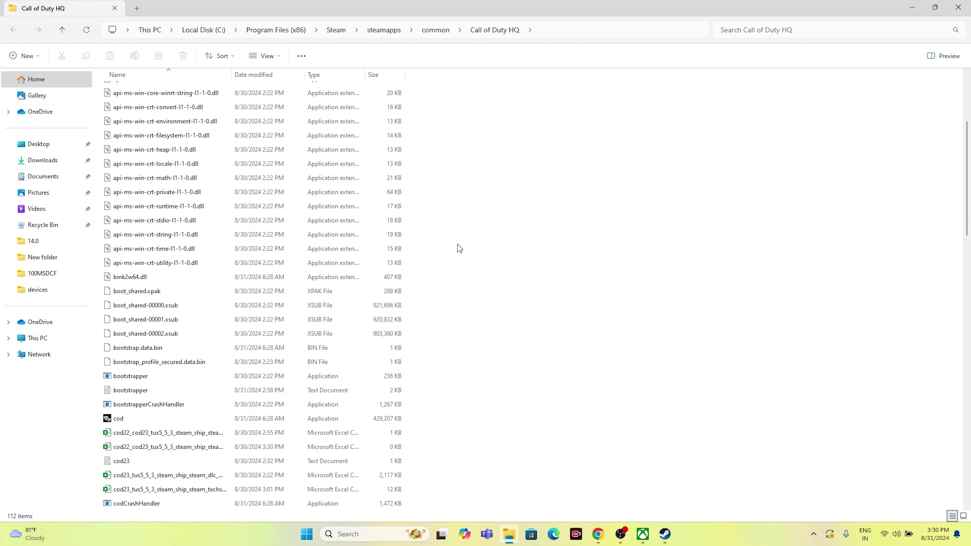
left_click(333, 336)
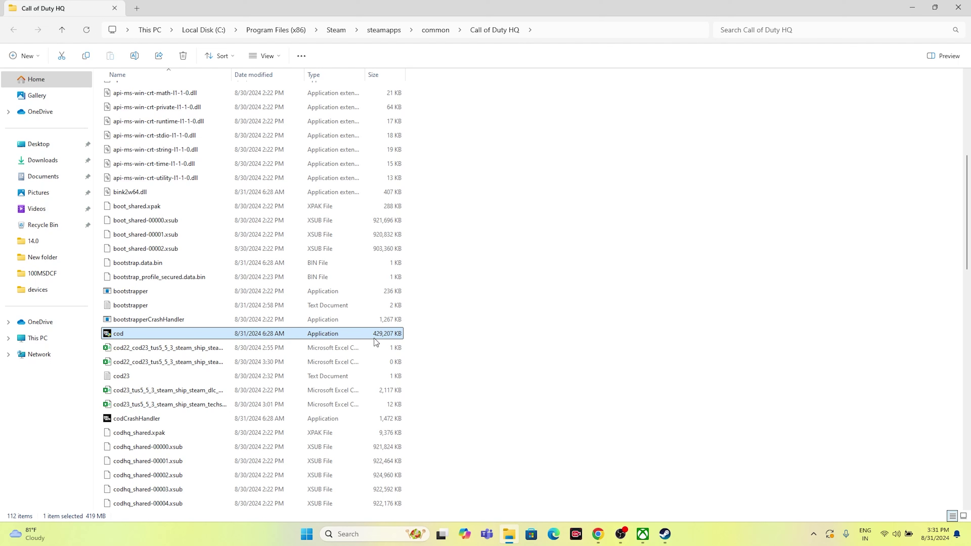
mouse_move(671, 545)
right_click(375, 336)
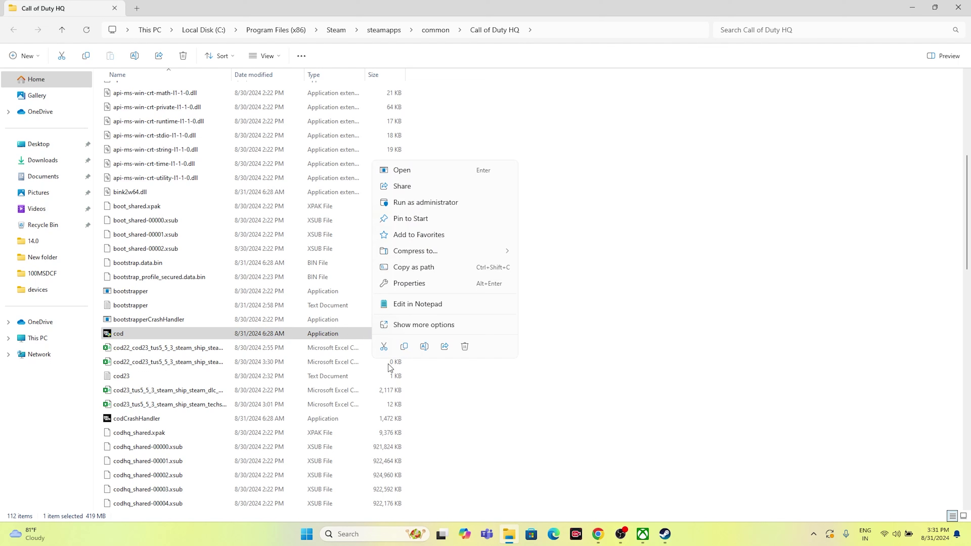
left_click(421, 324)
left_click(424, 326)
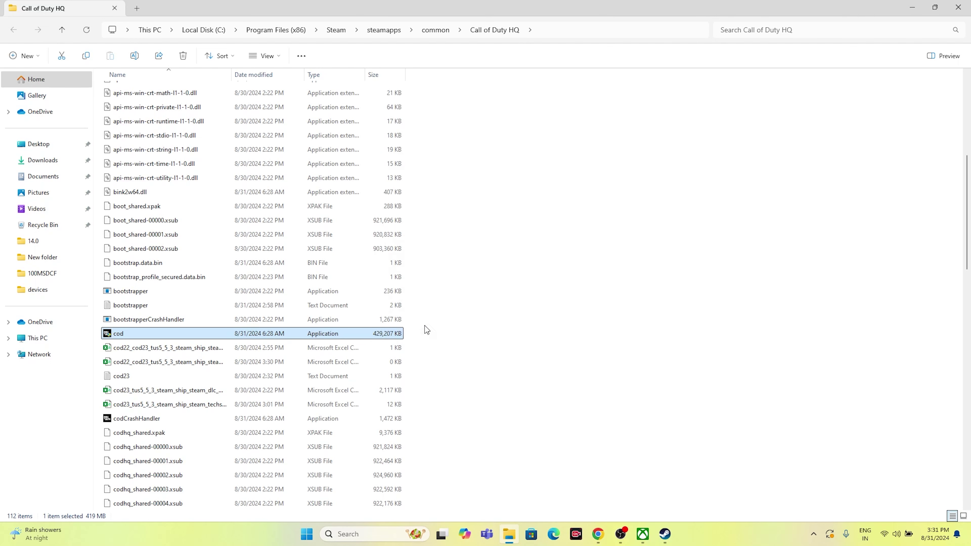
left_click(455, 263)
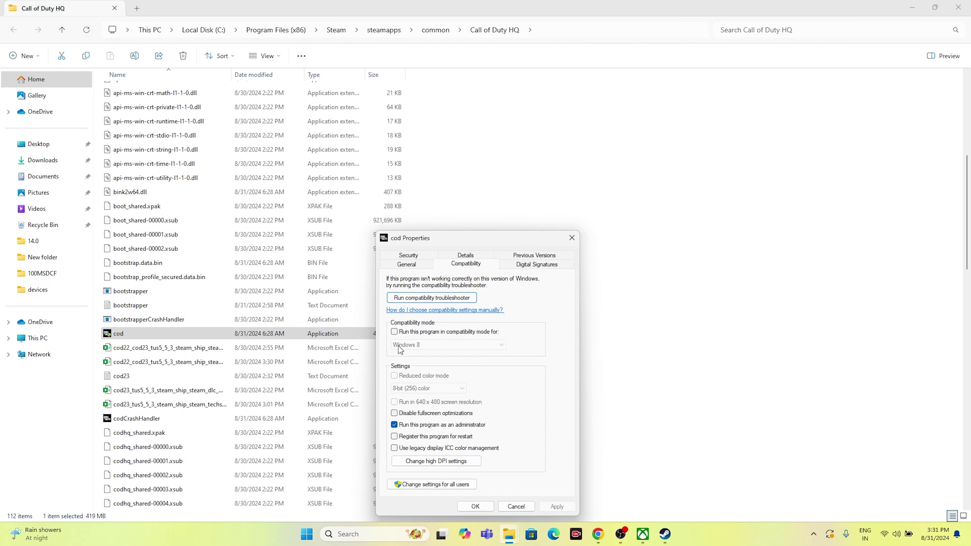
Toggle the cod application's administrator and disable-fullscreen-optimizations options, apply the changes, and close the game's properties in Steam
left_click(394, 425)
left_click(398, 415)
left_click(565, 507)
left_click(475, 506)
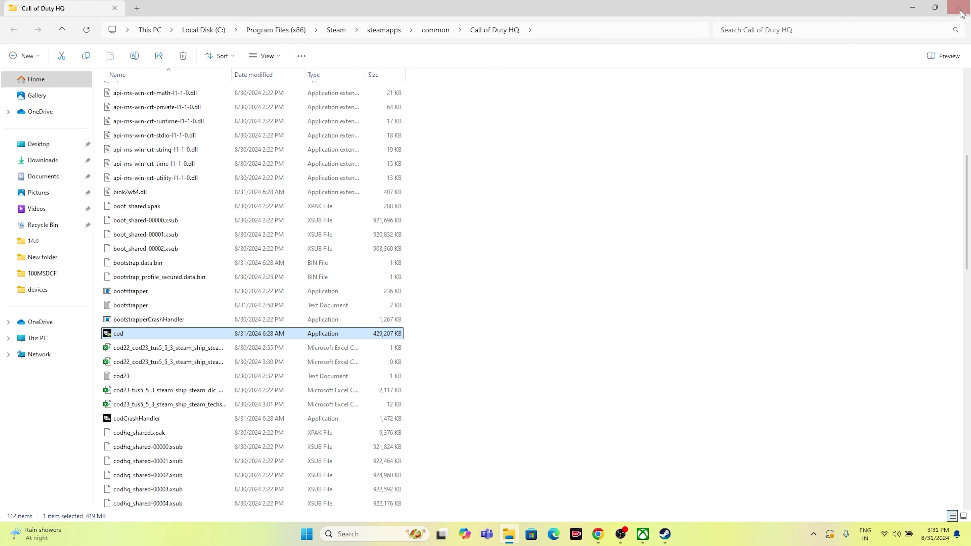
key("alt+Tab")
left_click(690, 117)
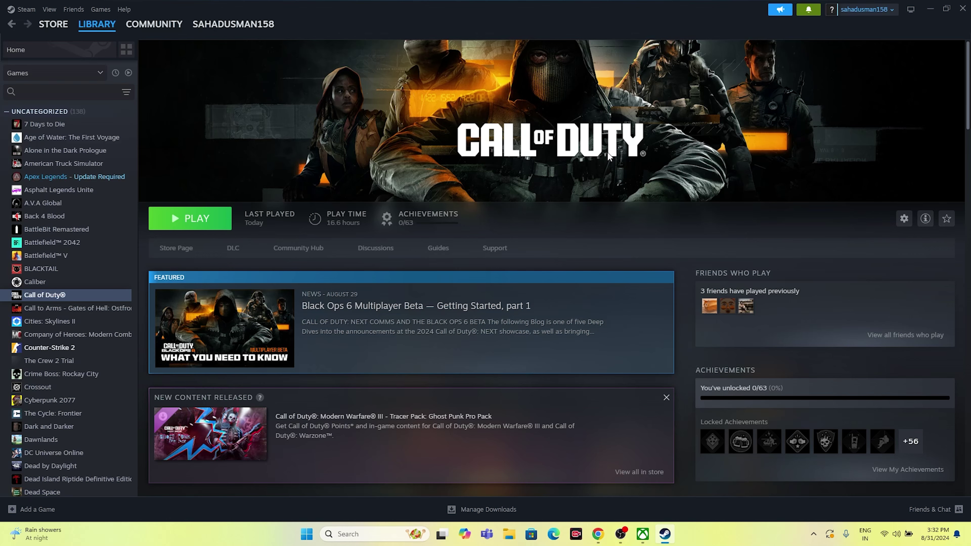
Switch to Chrome, choose Steam as the sign-in method on the Activision login page, and minimize the browser and Steam
left_click(597, 534)
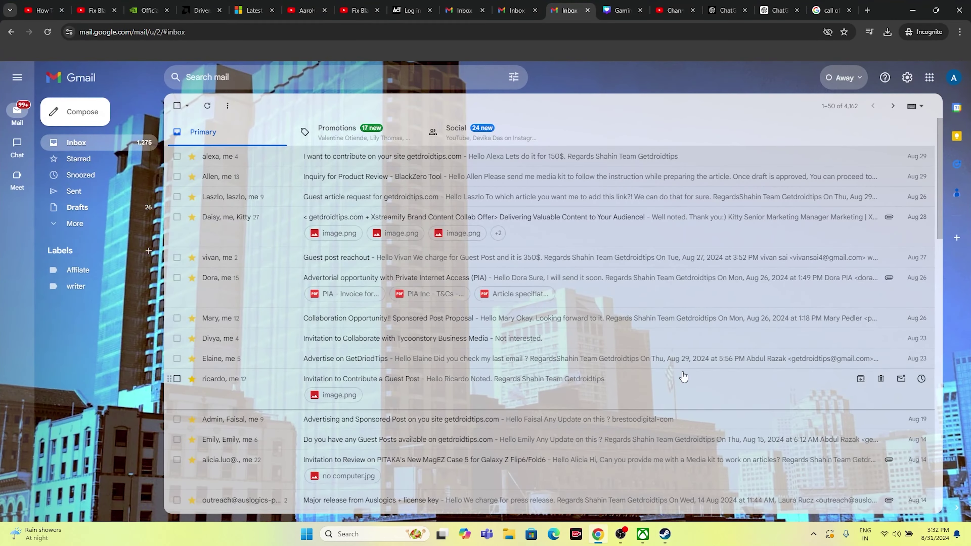
left_click(409, 11)
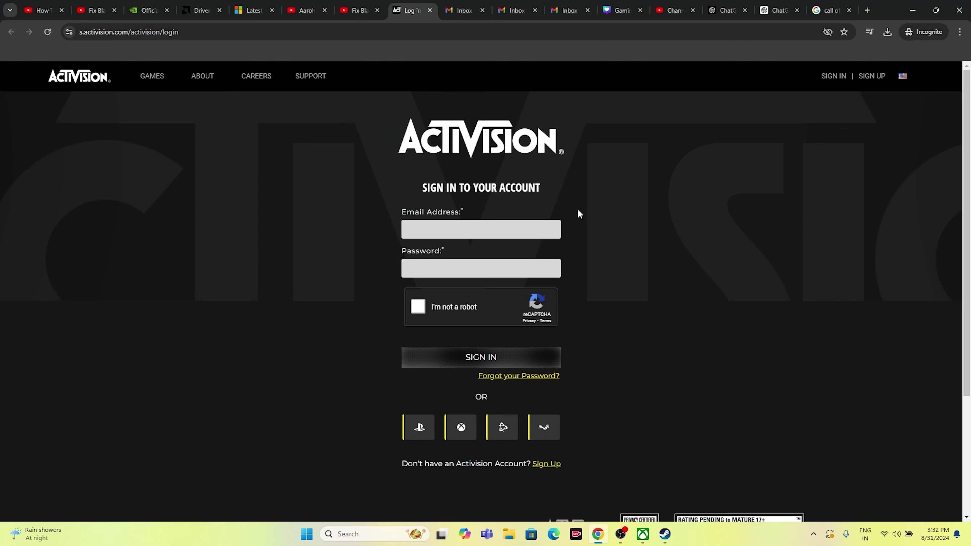
left_click(457, 223)
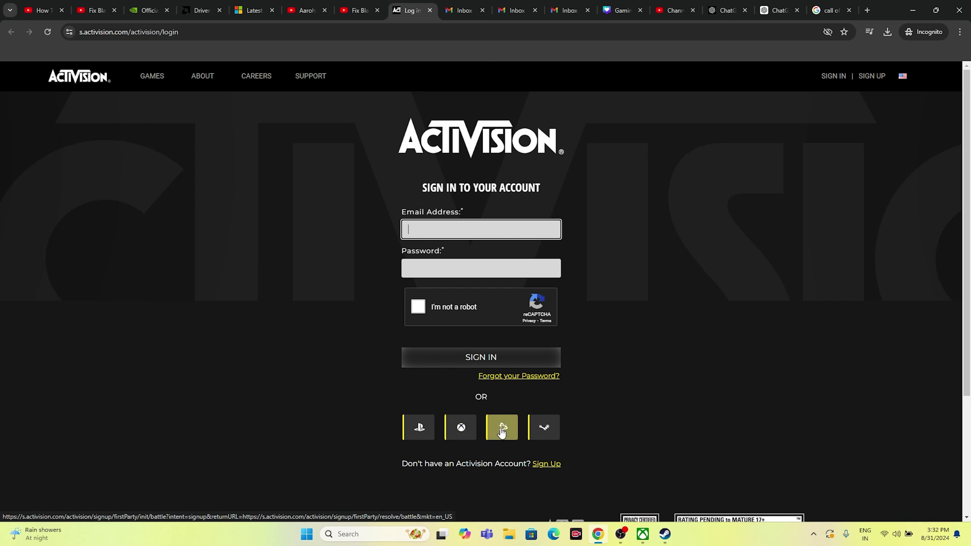
left_click(548, 431)
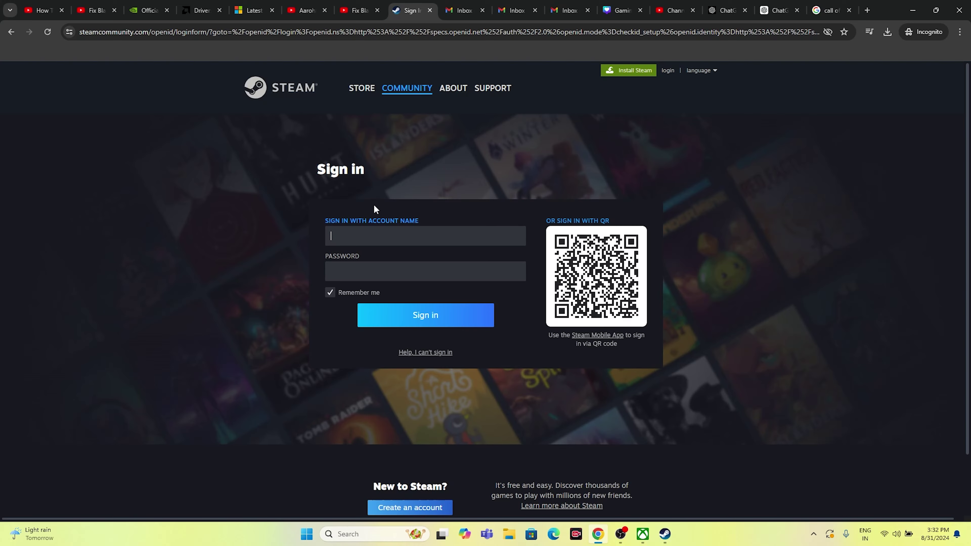
left_click(913, 11)
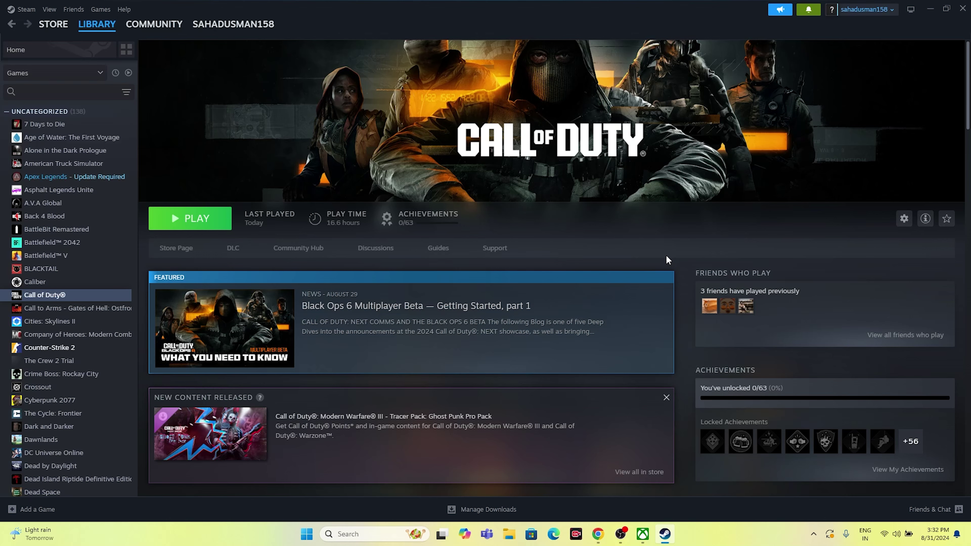
left_click(929, 8)
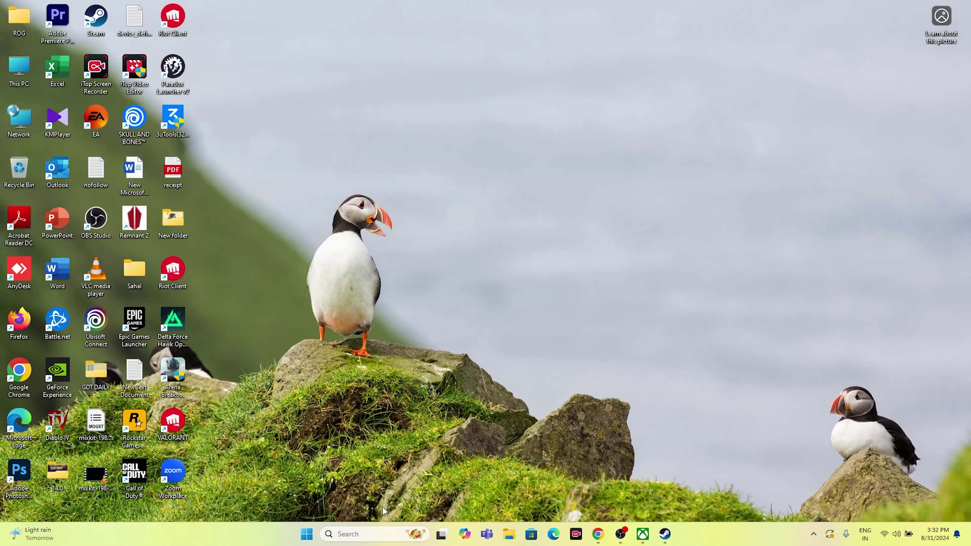
Open Control Panel and go to the allowed apps page of Windows Defender Firewall
left_click(356, 530)
type("co")
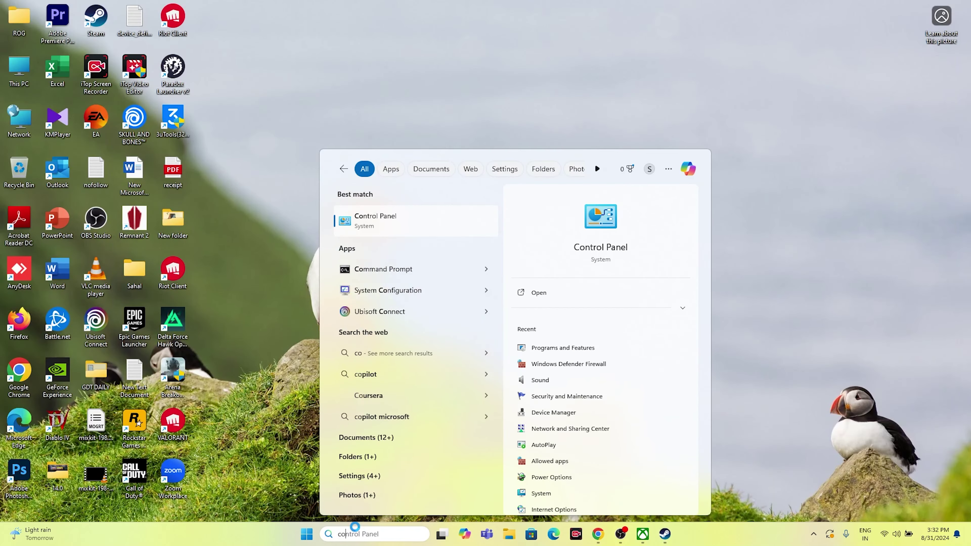
type("ntri")
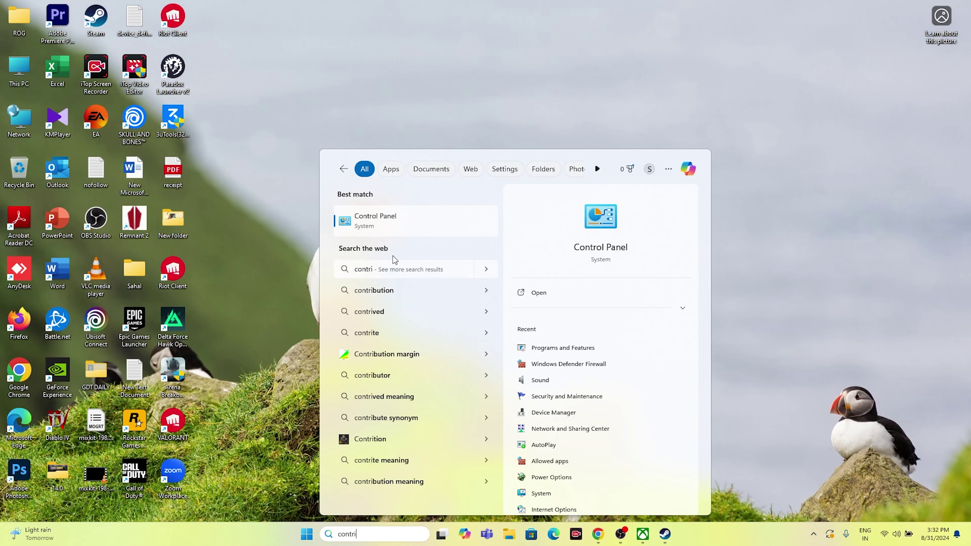
left_click(392, 221)
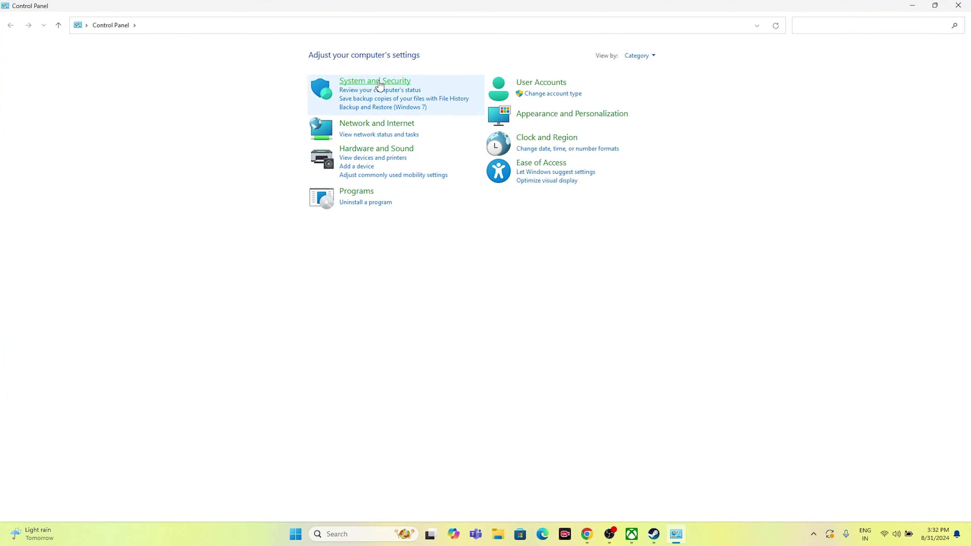
left_click(380, 86)
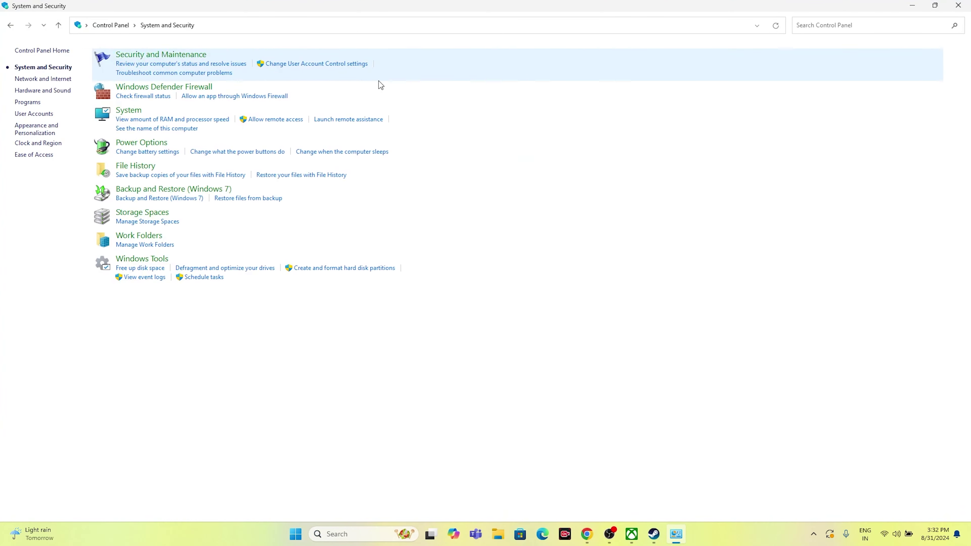
left_click(215, 88)
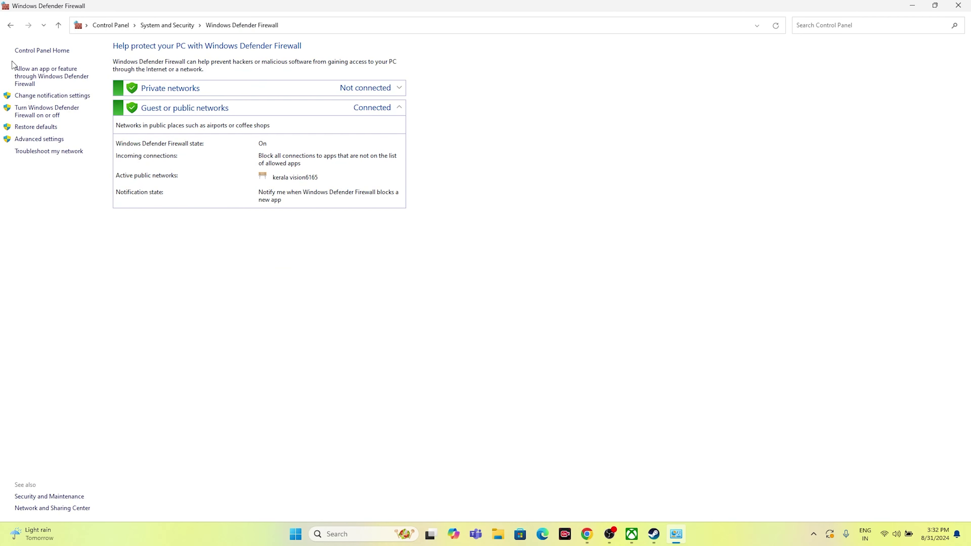
left_click(20, 78)
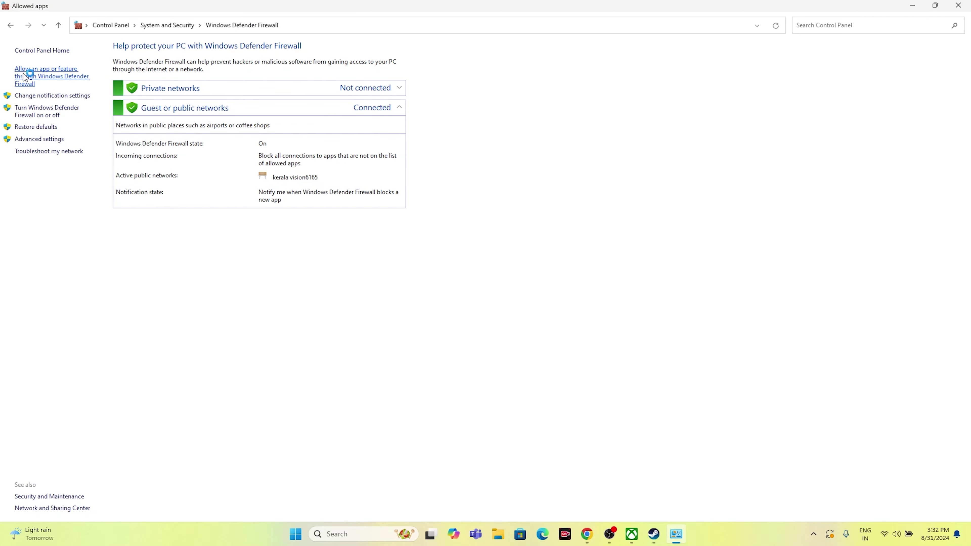
Find Call of Duty HQ in the firewall's allowed apps list, select it, and unlock the list for changes
scroll(406, 165, "down", 7)
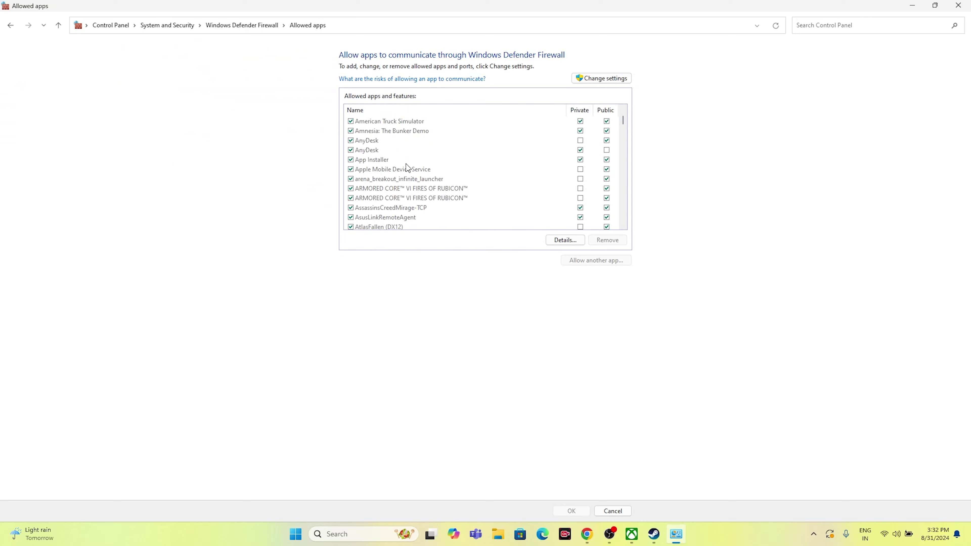
scroll(406, 164, "down", 3)
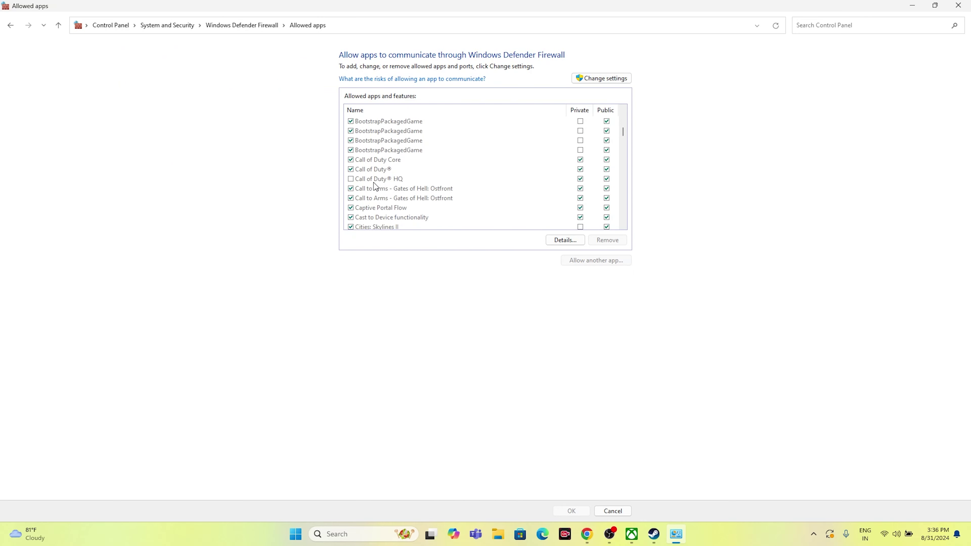
left_click(352, 183)
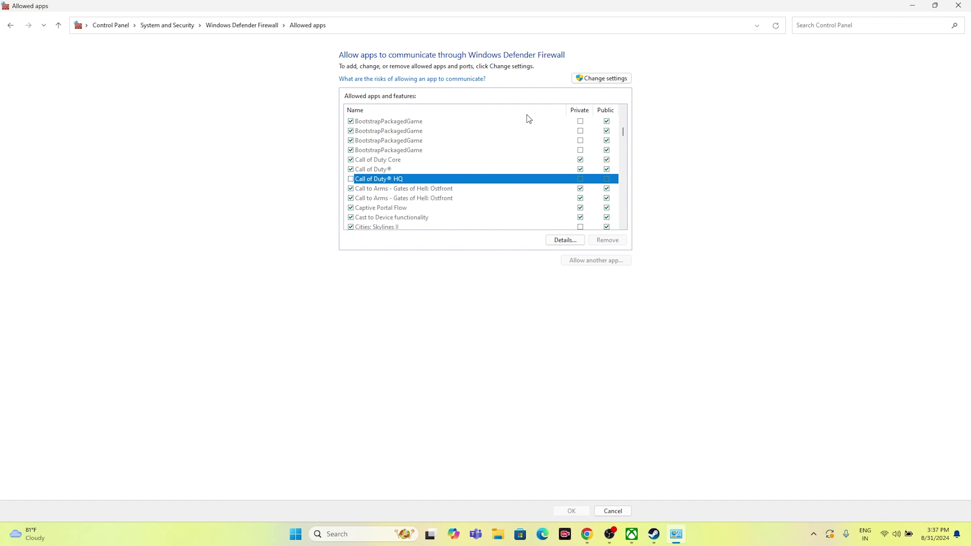
left_click(591, 78)
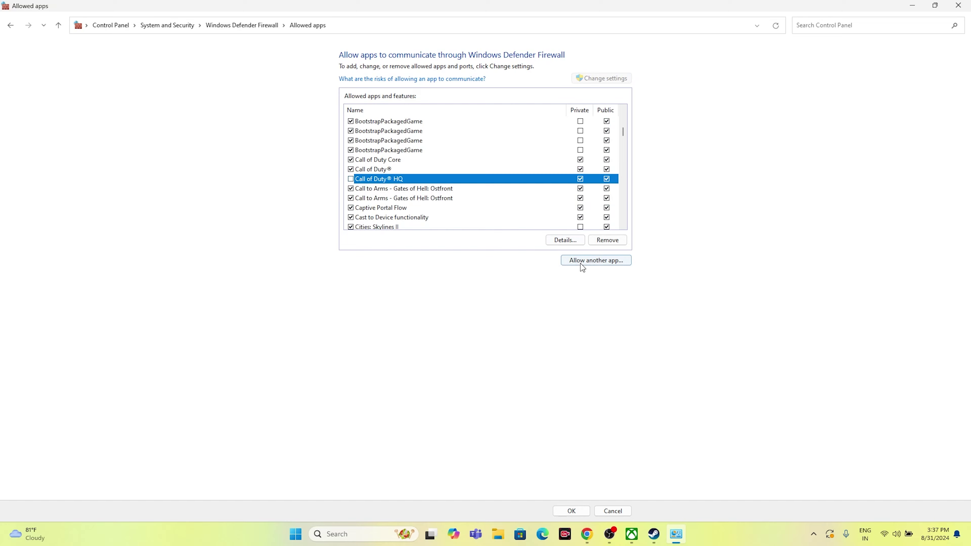
Start allowing another app through the firewall and browse to Program Files (x86) on Local Disk (C:)
left_click(582, 264)
left_click(558, 315)
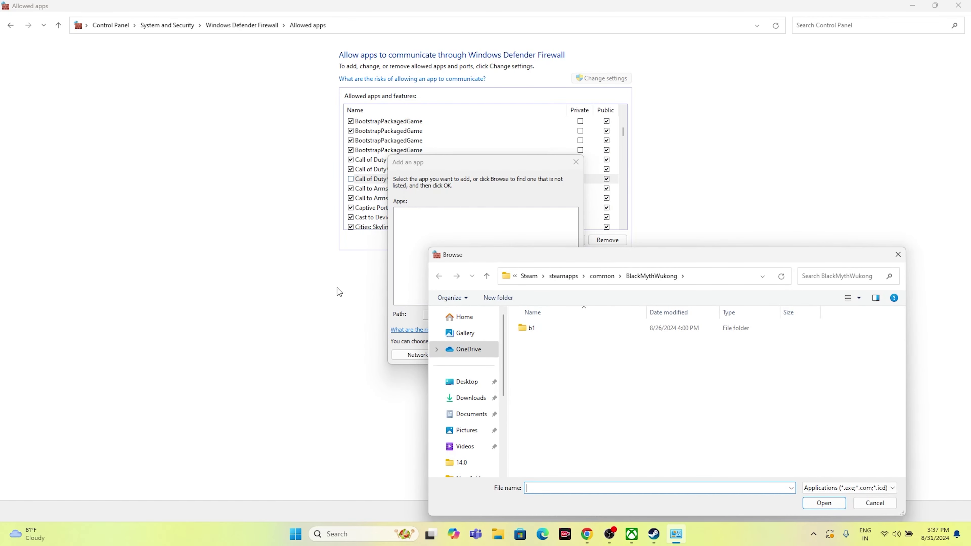
scroll(462, 364, "down", 4)
left_click(463, 427)
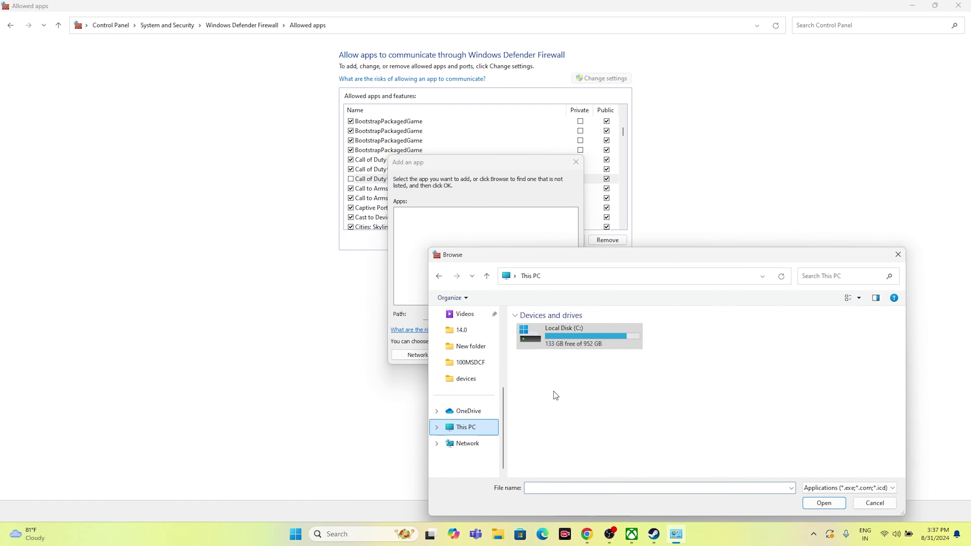
double_click(561, 346)
double_click(557, 427)
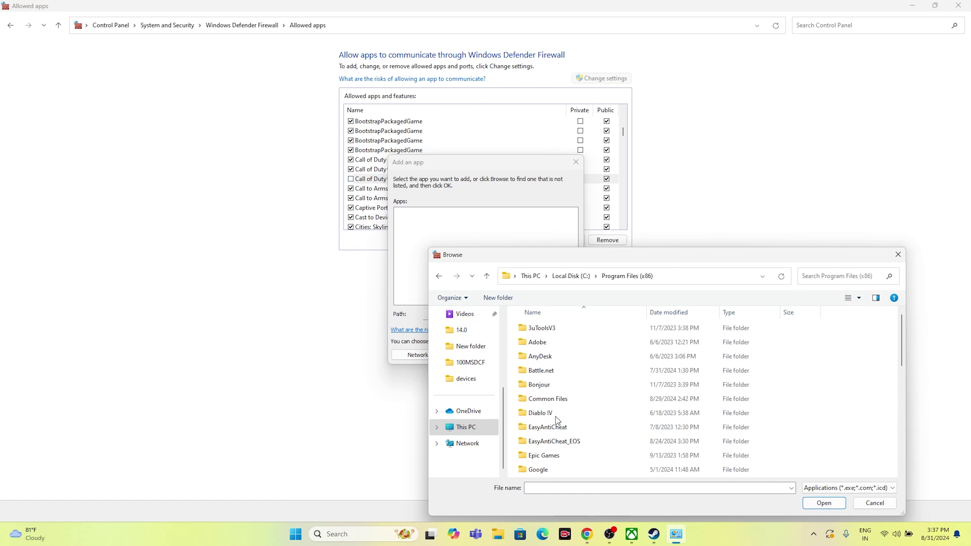
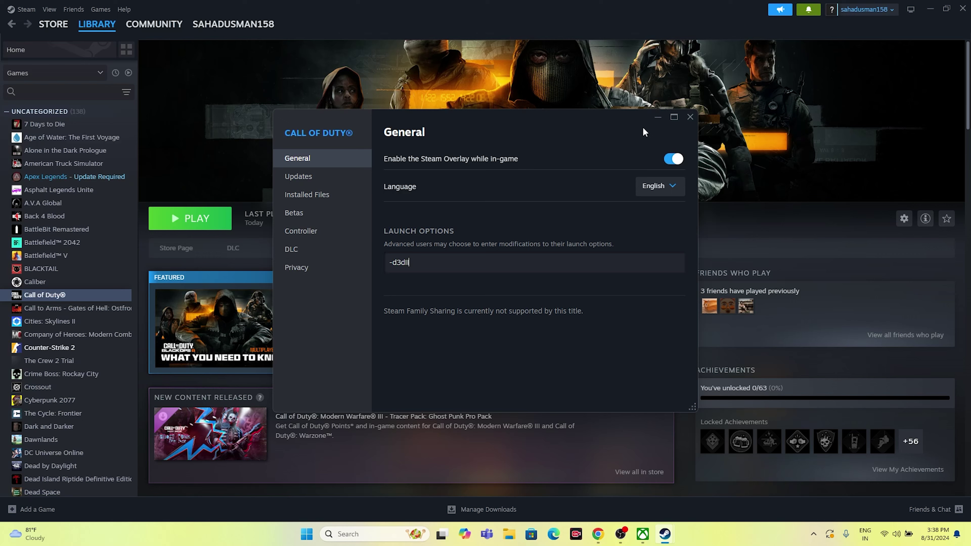
Reopen the properties of Call of Duty in Steam, choose English as the game language, and close the properties
left_click(690, 117)
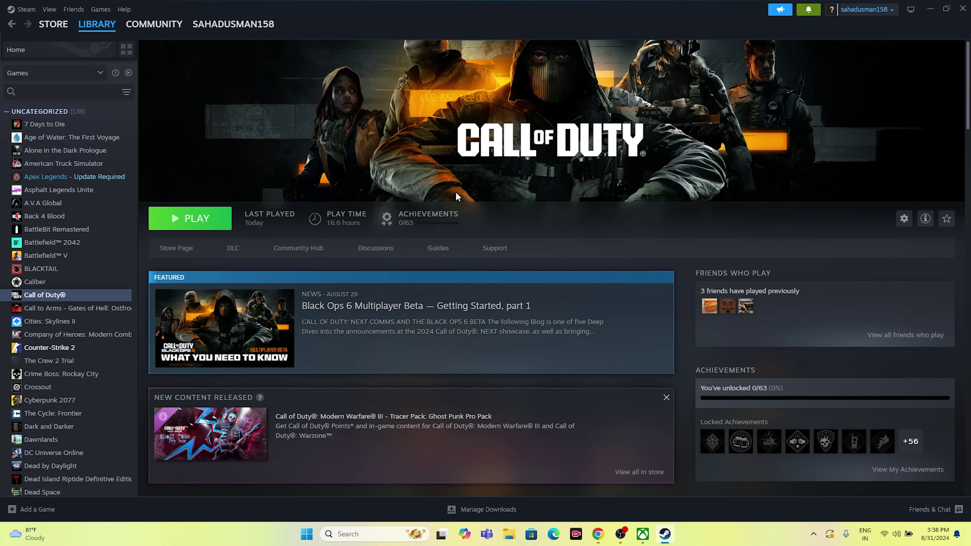
right_click(80, 298)
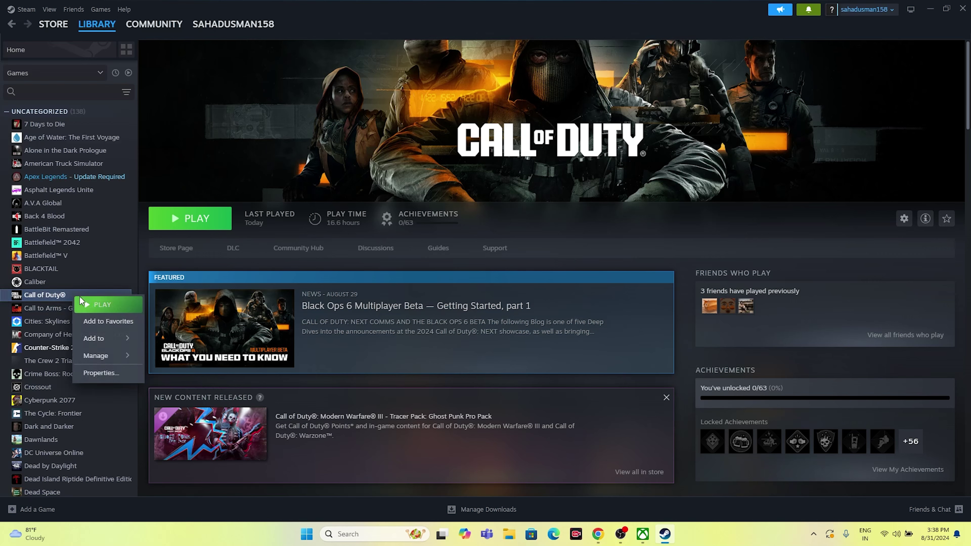
left_click(101, 373)
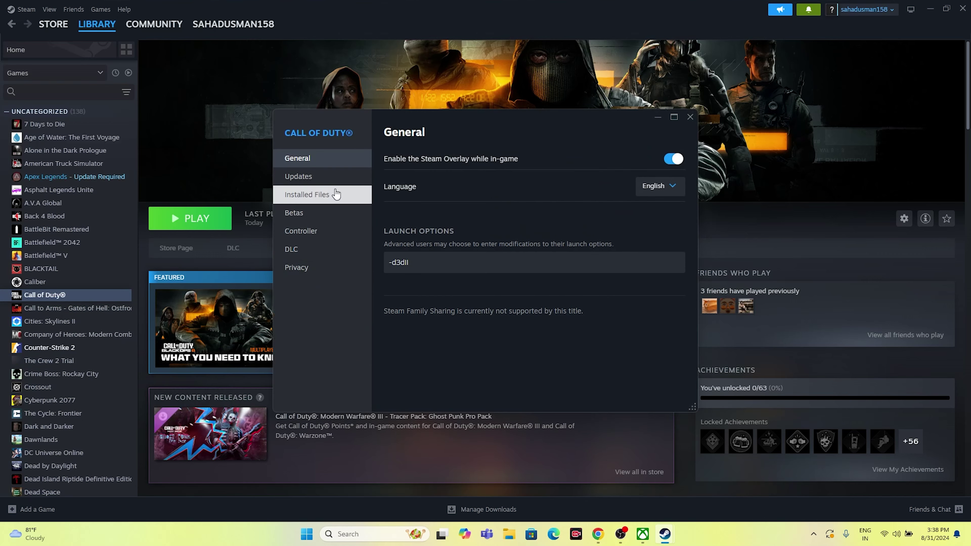
left_click(674, 185)
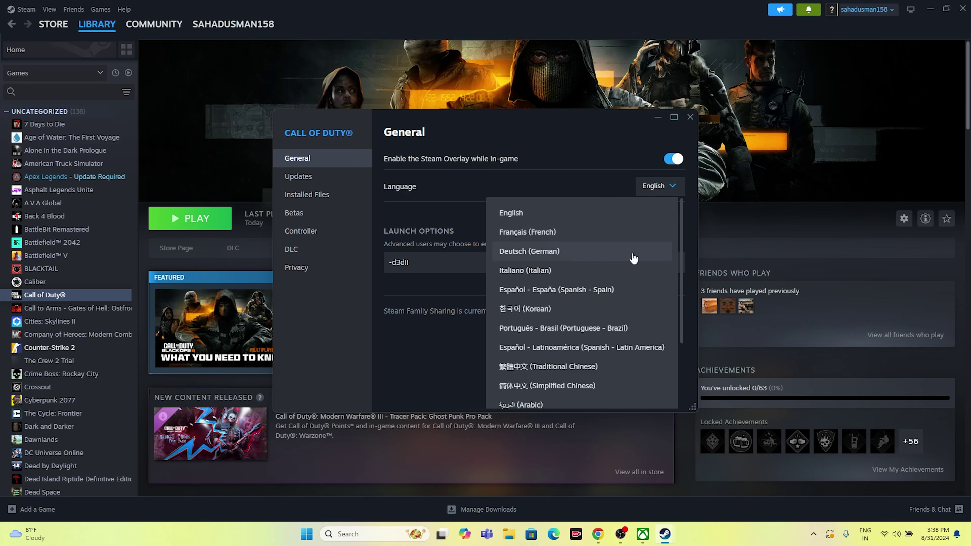
scroll(633, 259, "down", 5)
scroll(542, 229, "up", 5)
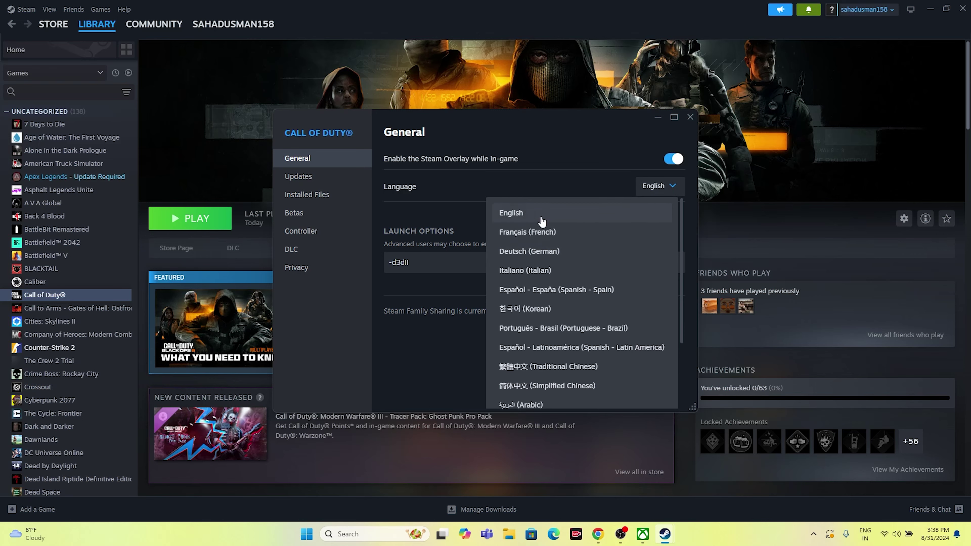
left_click(546, 219)
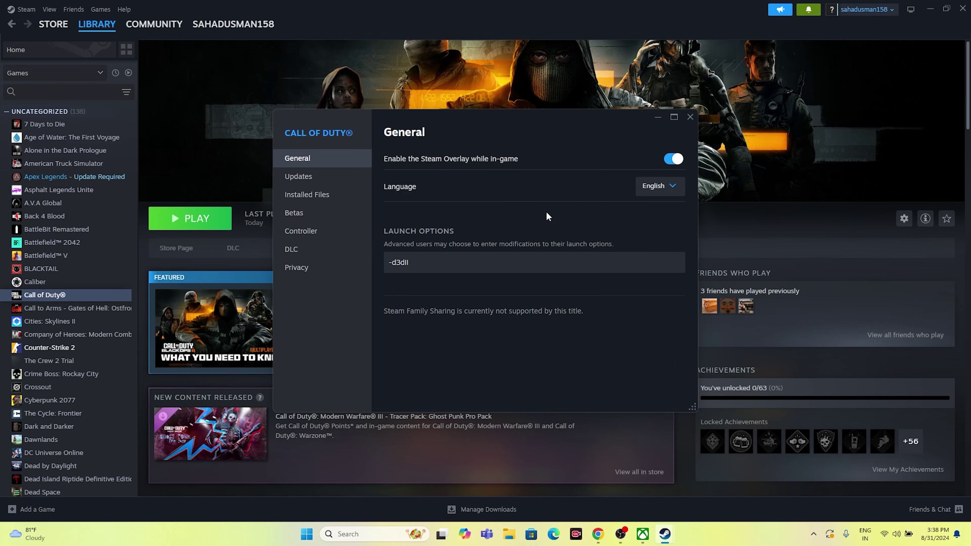
left_click(684, 119)
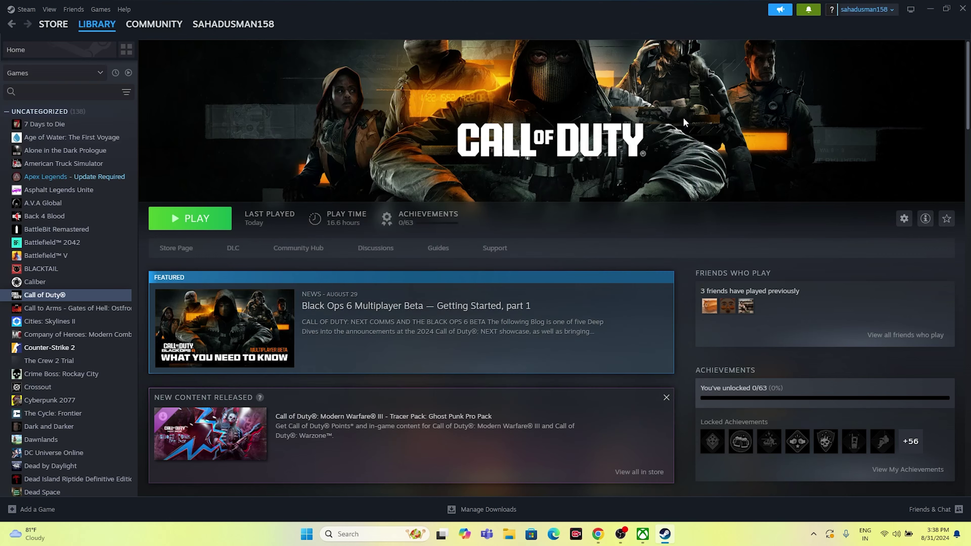
Minimize Steam, search Windows for the Settings app, and open it
left_click(930, 10)
left_click(369, 534)
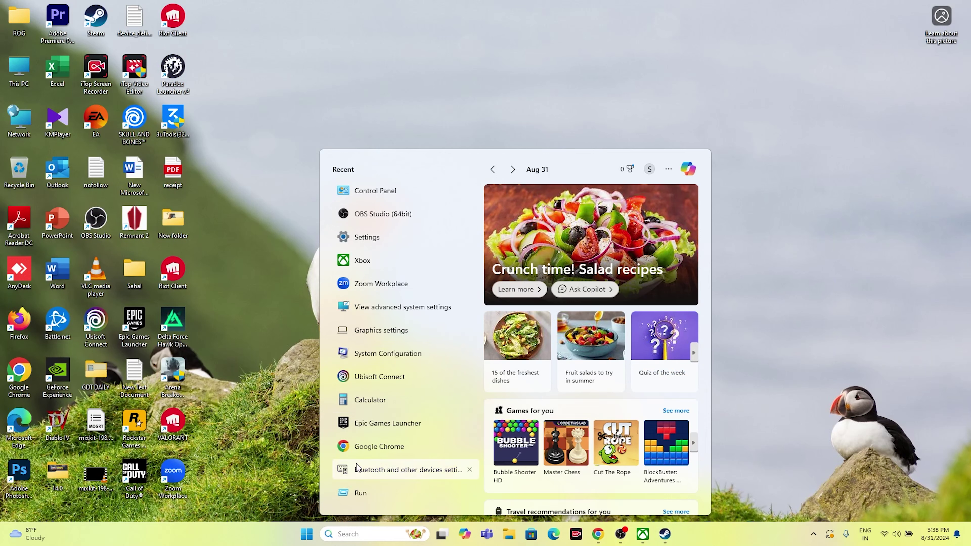
type("set")
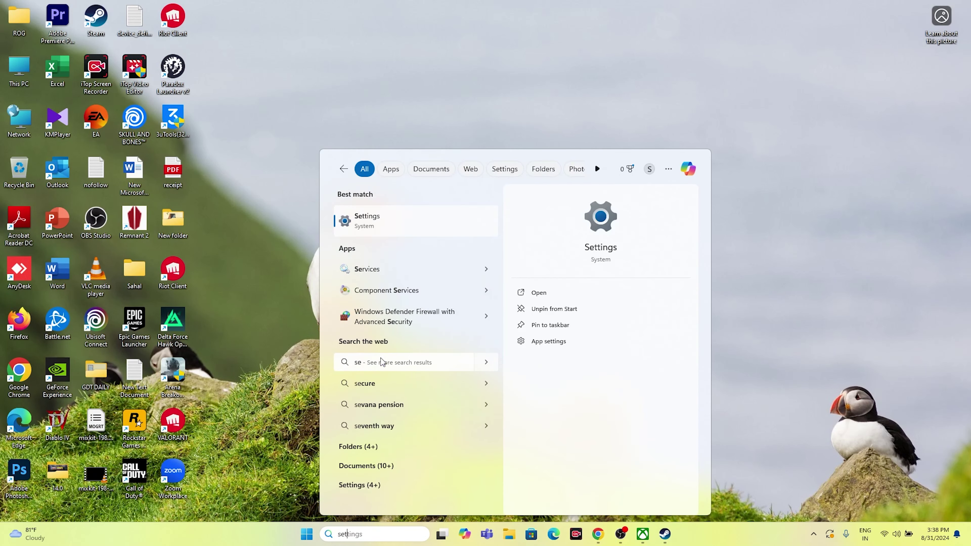
left_click(414, 223)
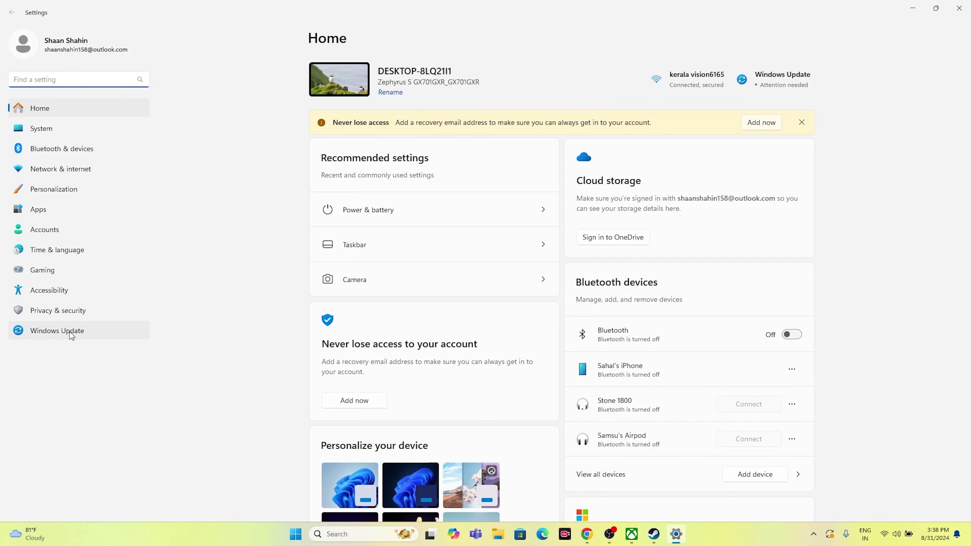
Go to the Language & region page under Time & language and check the country or region choices
left_click(71, 257)
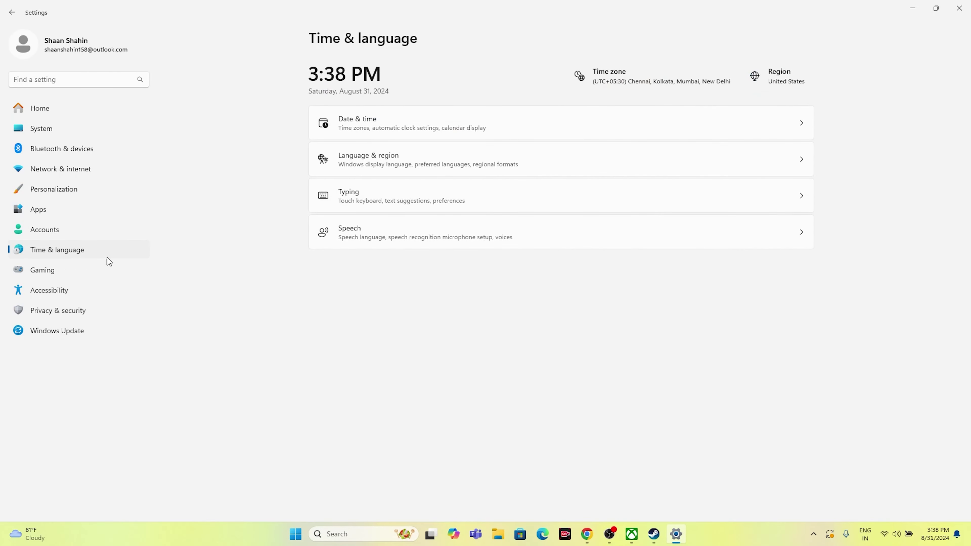
left_click(426, 169)
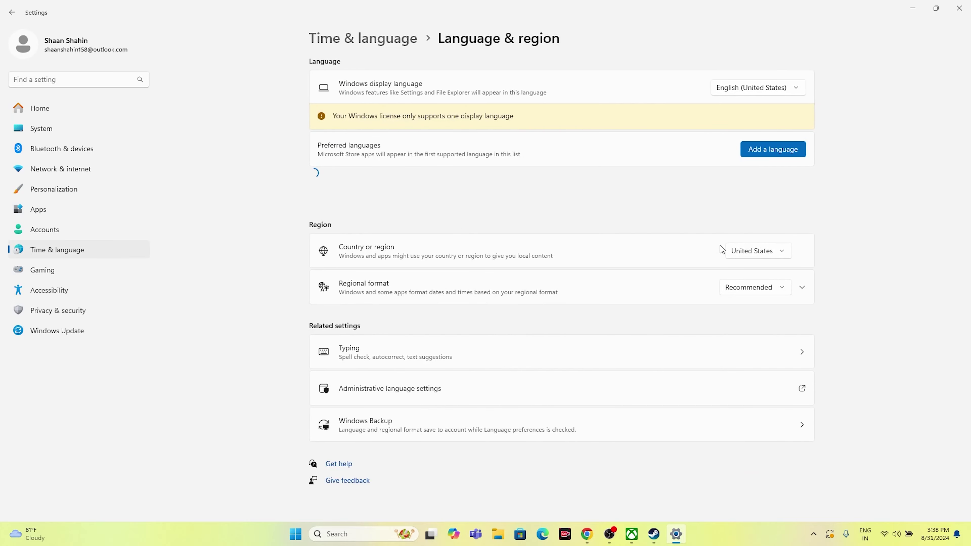
left_click(780, 254)
left_click(881, 275)
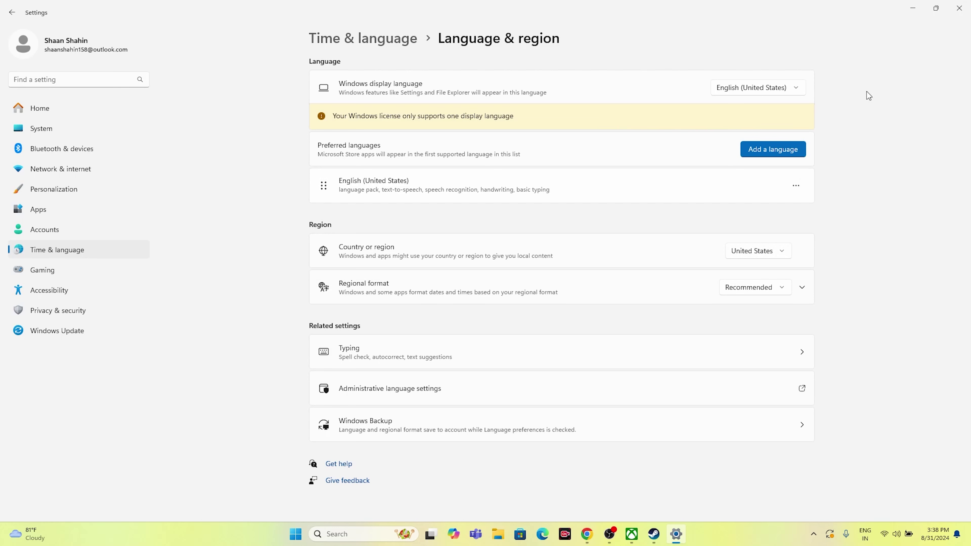
Search the installable Windows languages for english, look through the variants, and close Settings without adding one
left_click(777, 151)
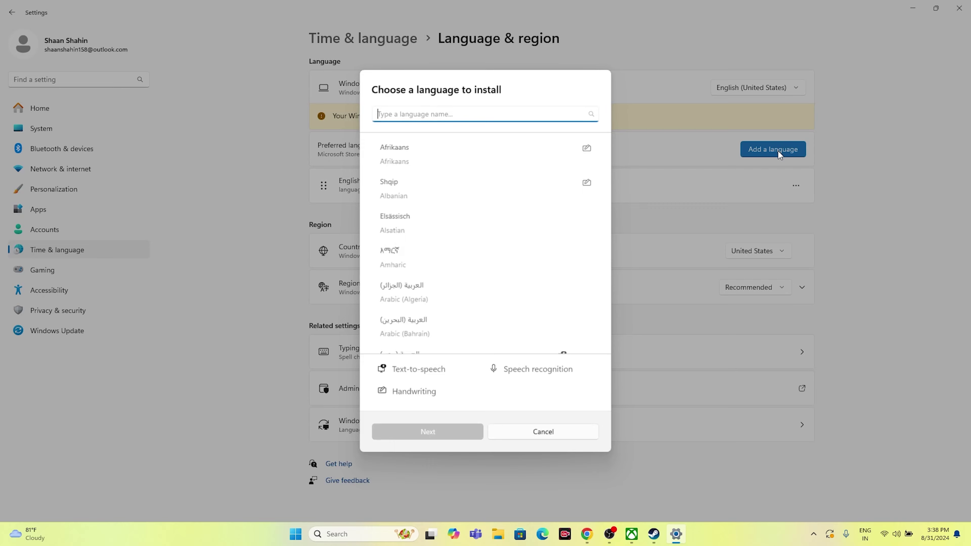
scroll(467, 156, "down", 4)
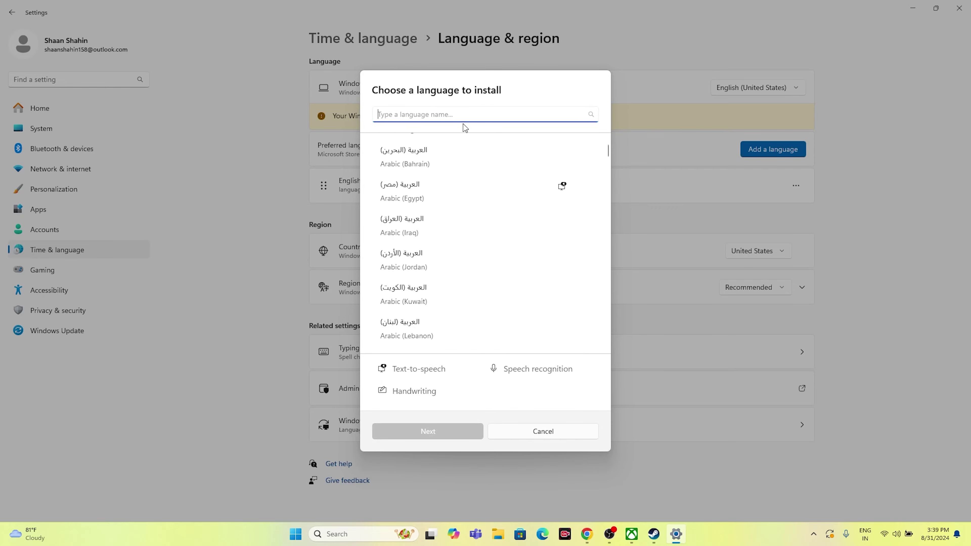
type("engl")
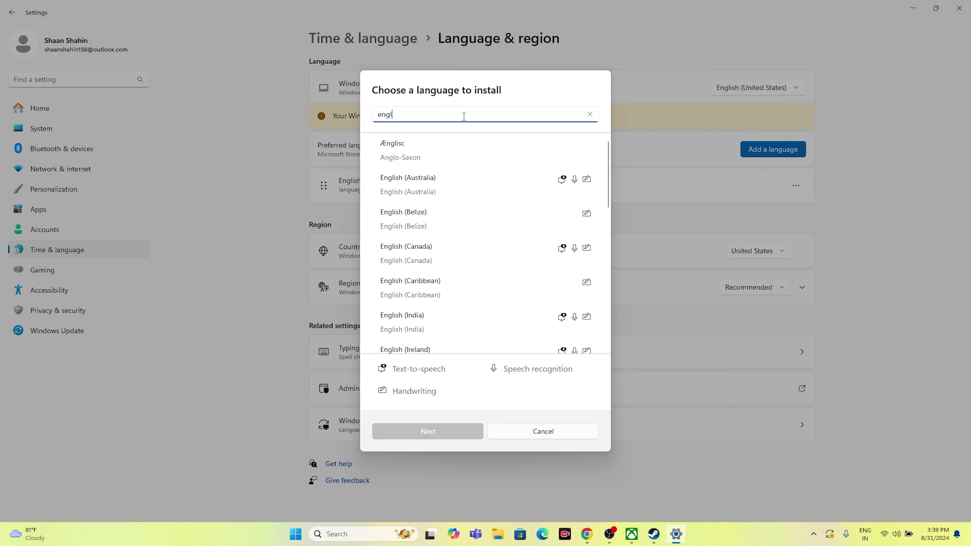
type("ish")
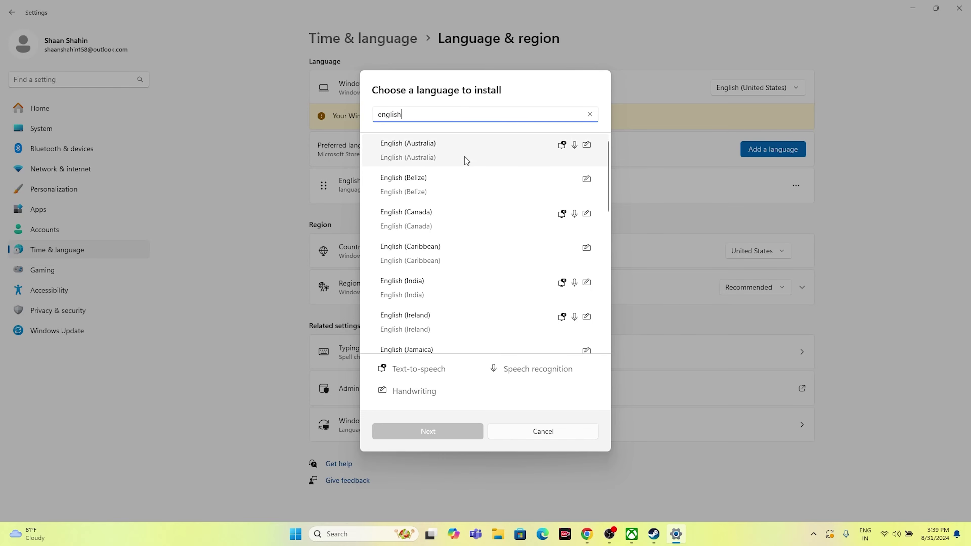
scroll(464, 164, "down", 5)
scroll(464, 165, "down", 5)
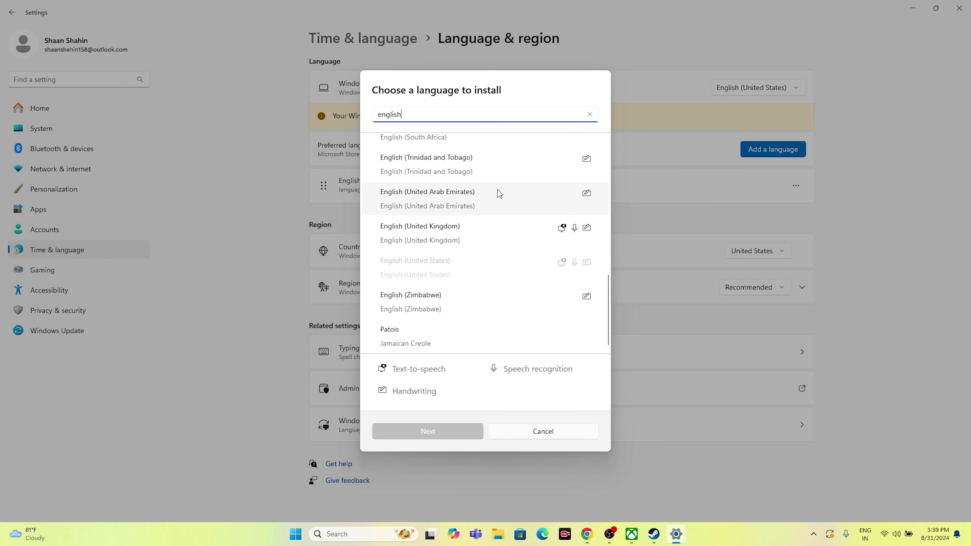
scroll(488, 229, "up", 10)
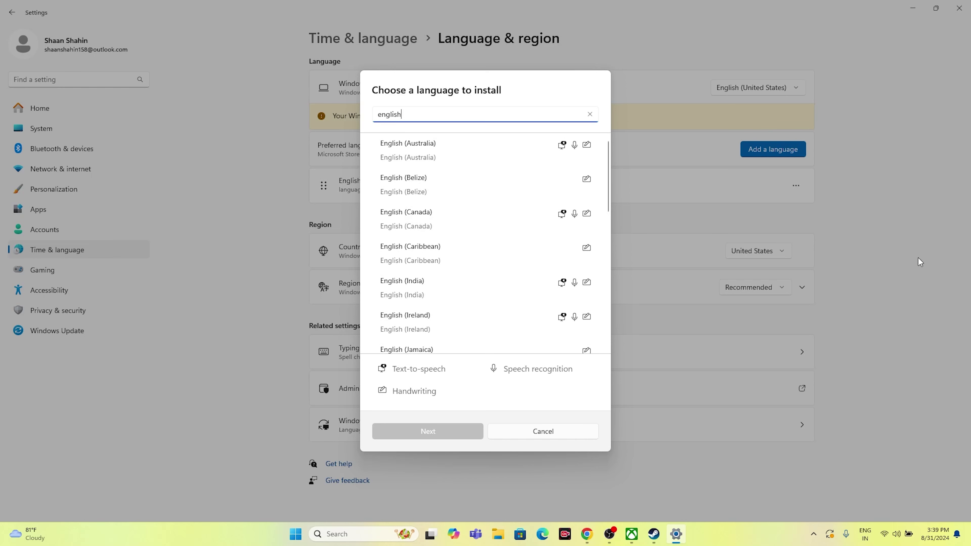
left_click(590, 114)
left_click(959, 8)
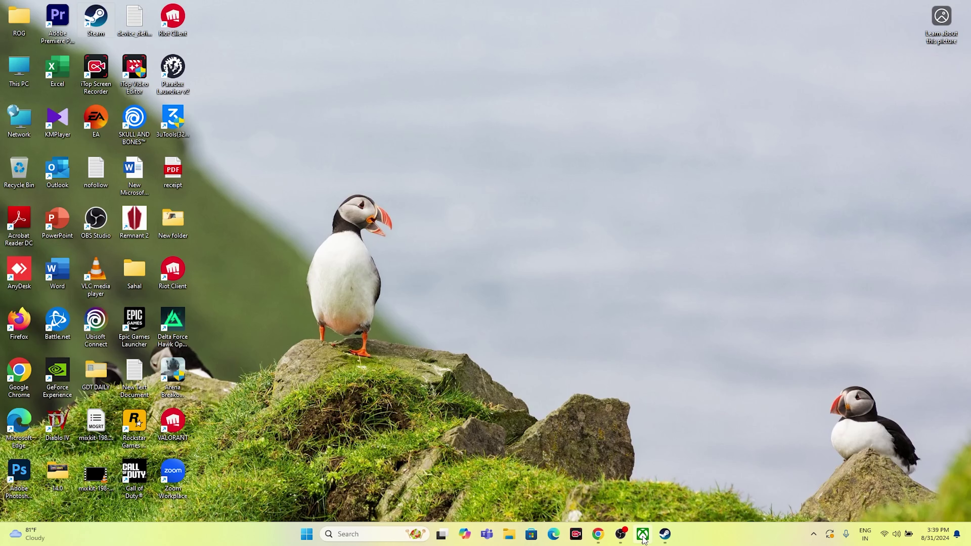
Switch to Chrome and find the Manual Driver Search section on NVIDIA's GeForce drivers page
left_click(664, 534)
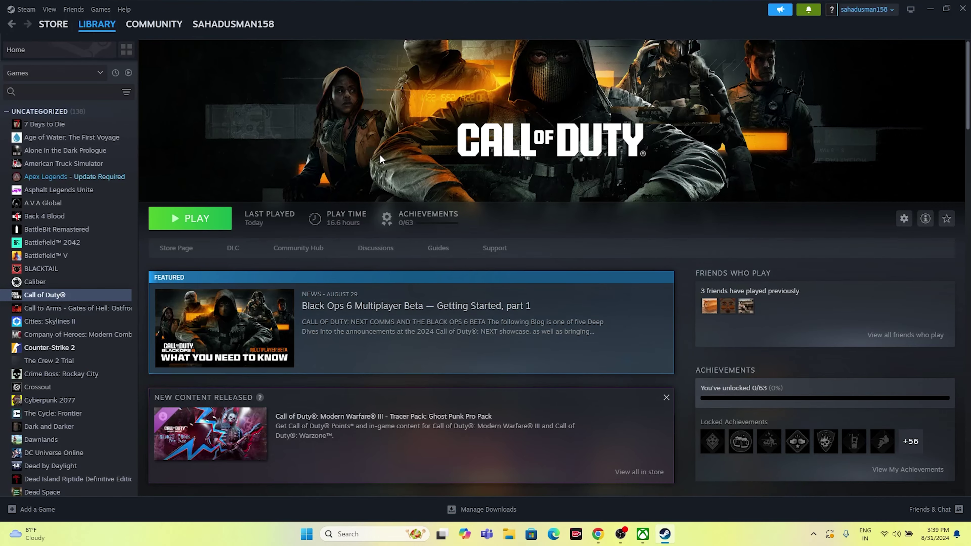
left_click(597, 534)
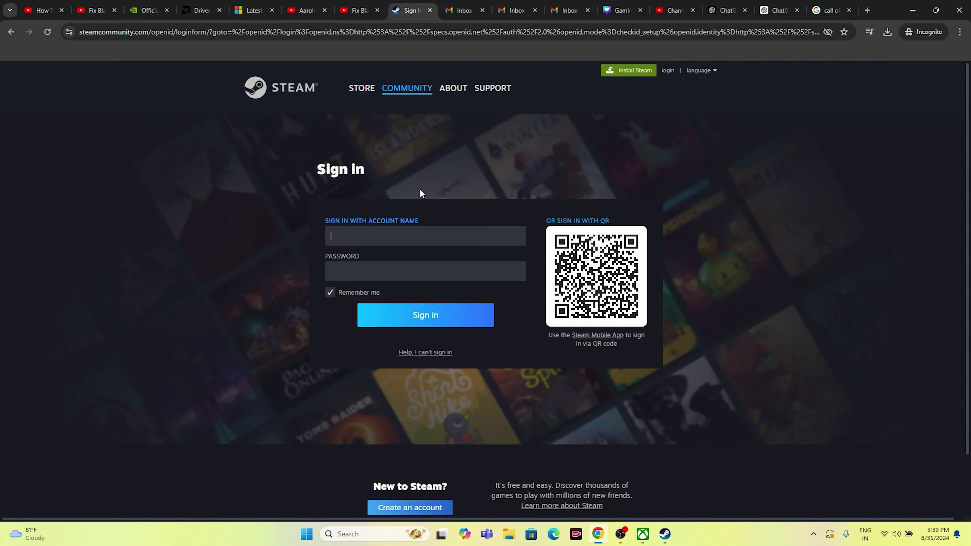
left_click(147, 5)
scroll(559, 234, "down", 4)
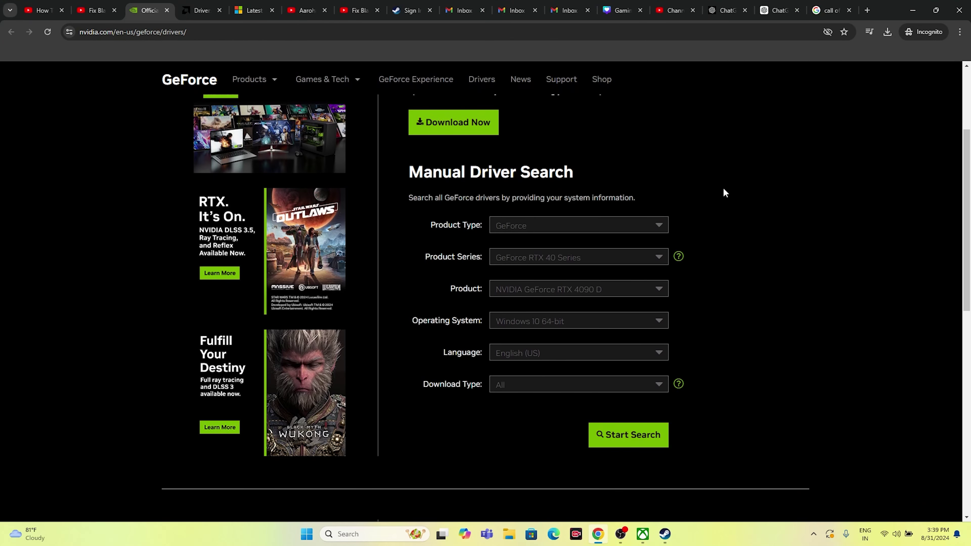
left_click_drag(414, 171, 601, 176)
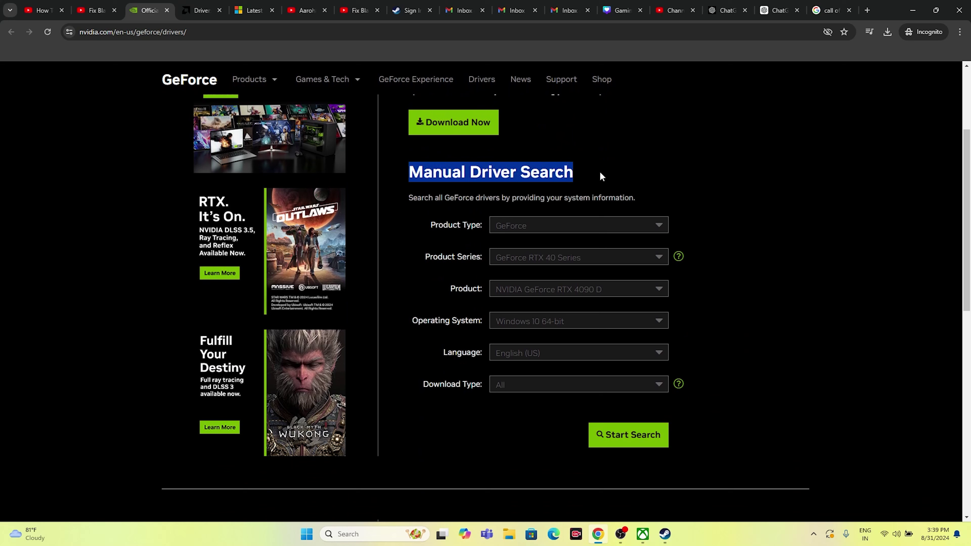
left_click(604, 184)
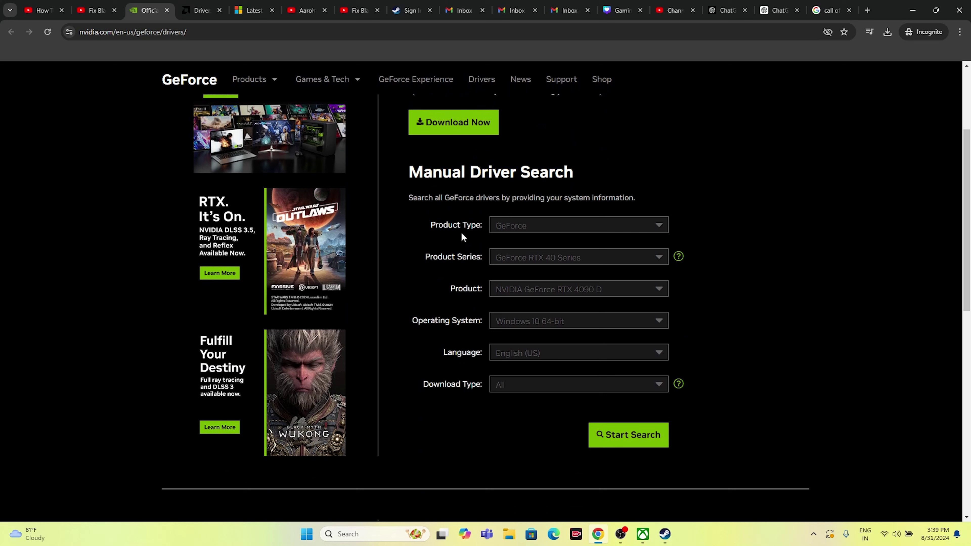
Choose GeForce as the product type and GeForce RTX 40 Series as the product series in the manual driver search
left_click(523, 233)
left_click(527, 241)
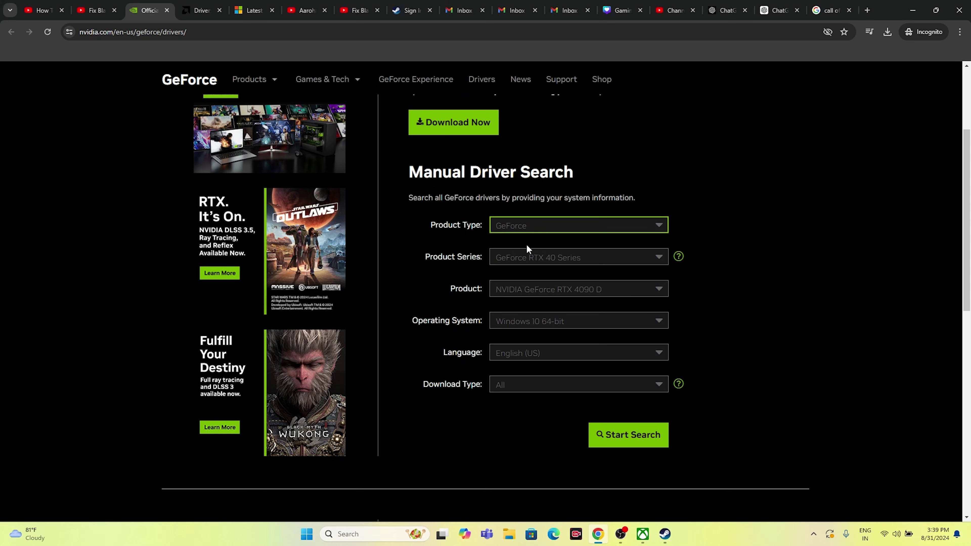
left_click(522, 261)
left_click(521, 286)
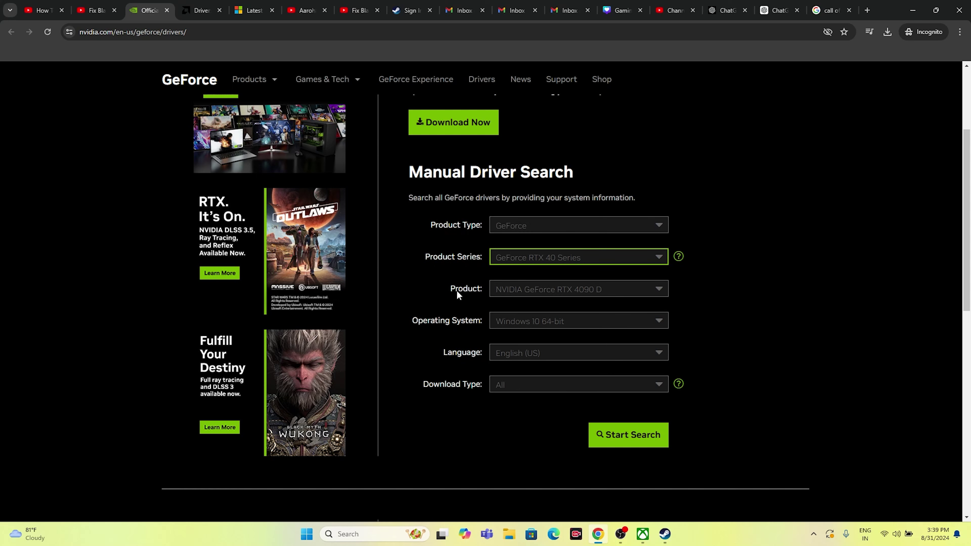
Choose NVIDIA GeForce RTX 4090 and Windows 11 in the manual driver search, and look through the matching drivers
left_click(513, 295)
left_click(530, 321)
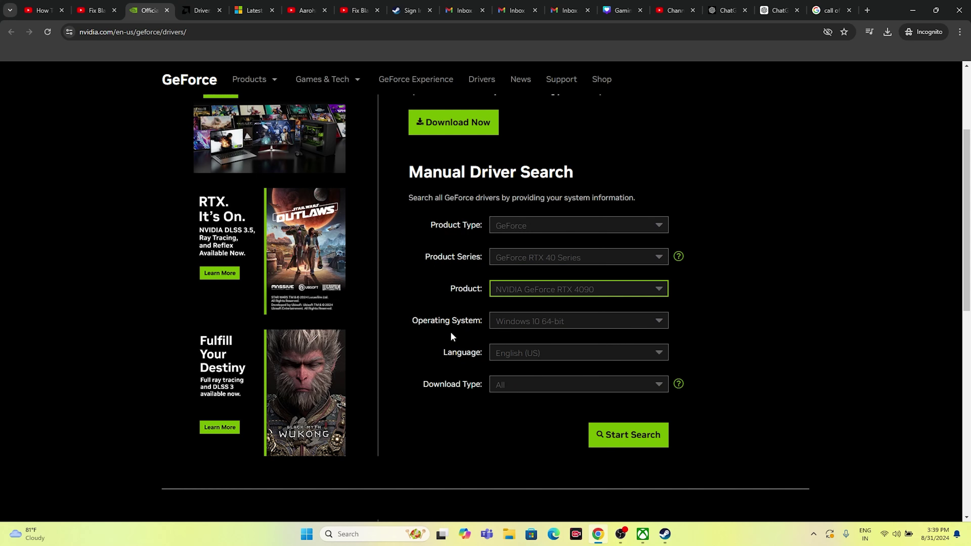
left_click(531, 324)
left_click(527, 352)
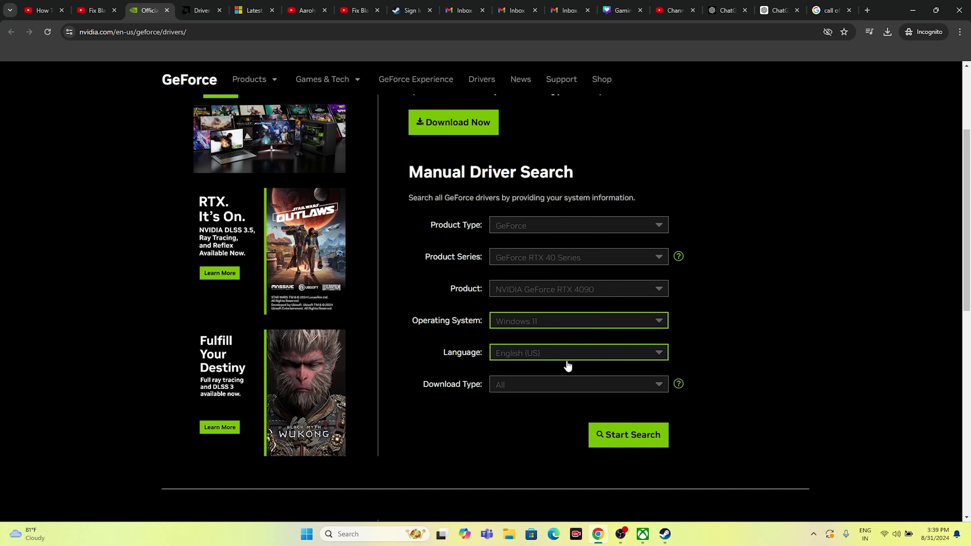
left_click(633, 440)
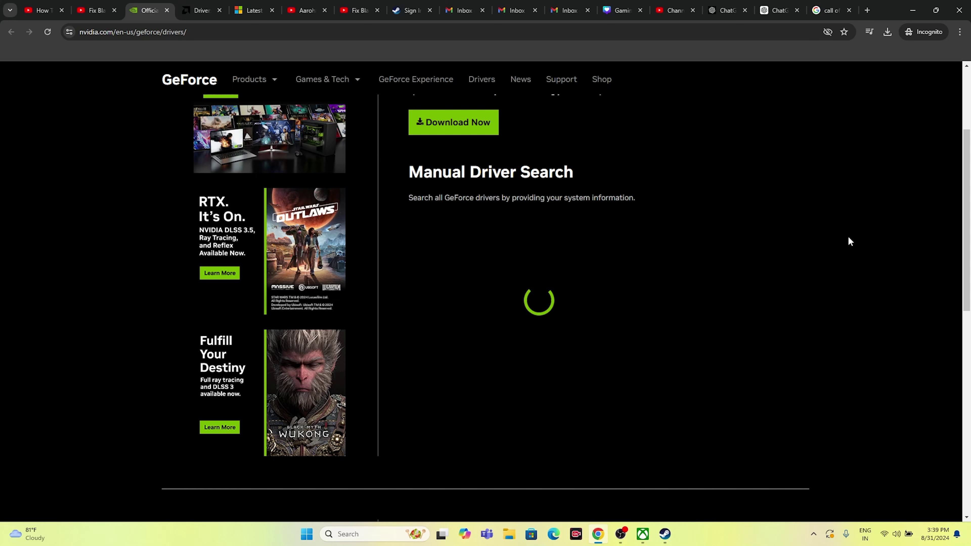
scroll(848, 237, "down", 7)
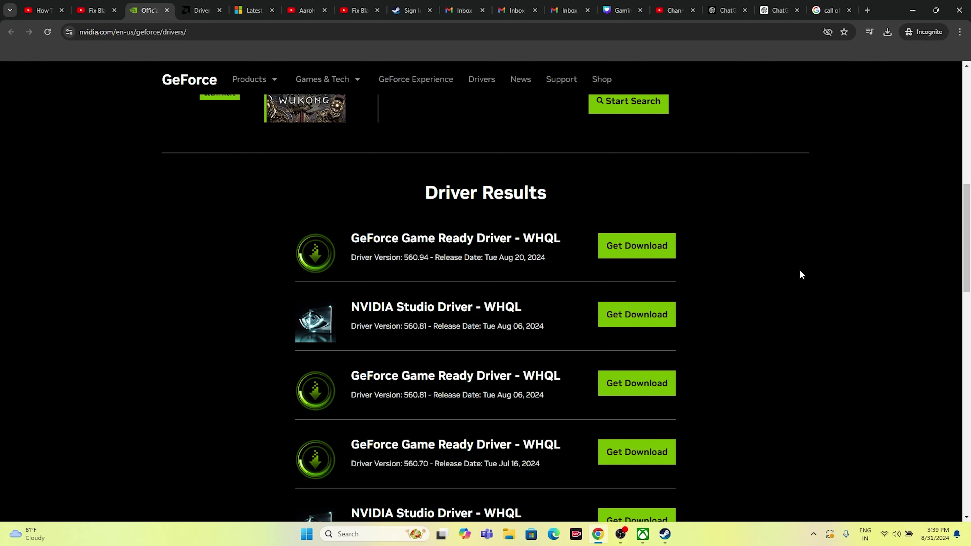
On AMD's drivers page, browse Graphics, Radeon RX, Radeon RX 7000 Series and open the driver page for AMD Radeon RX 7900 XT
left_click(197, 10)
scroll(502, 243, "down", 5)
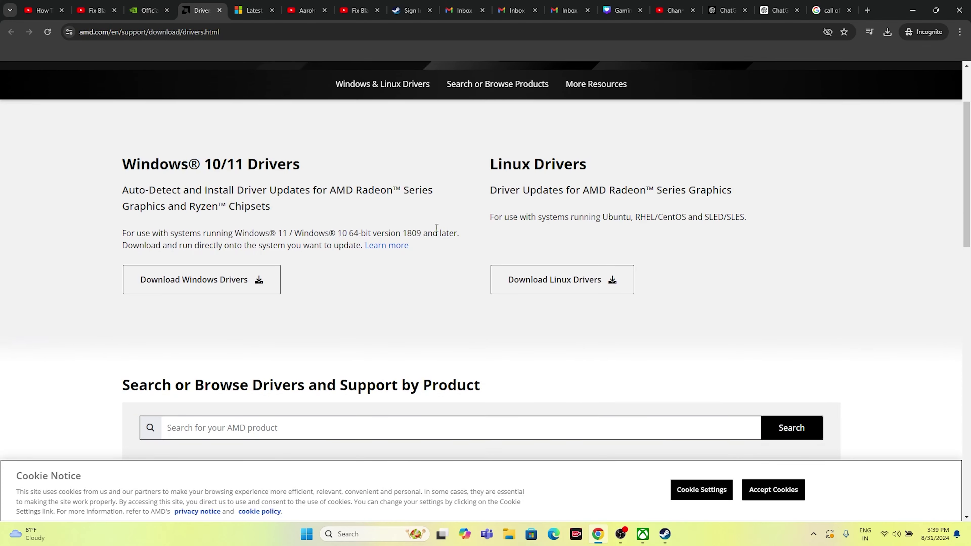
scroll(392, 217, "down", 3)
left_click(229, 302)
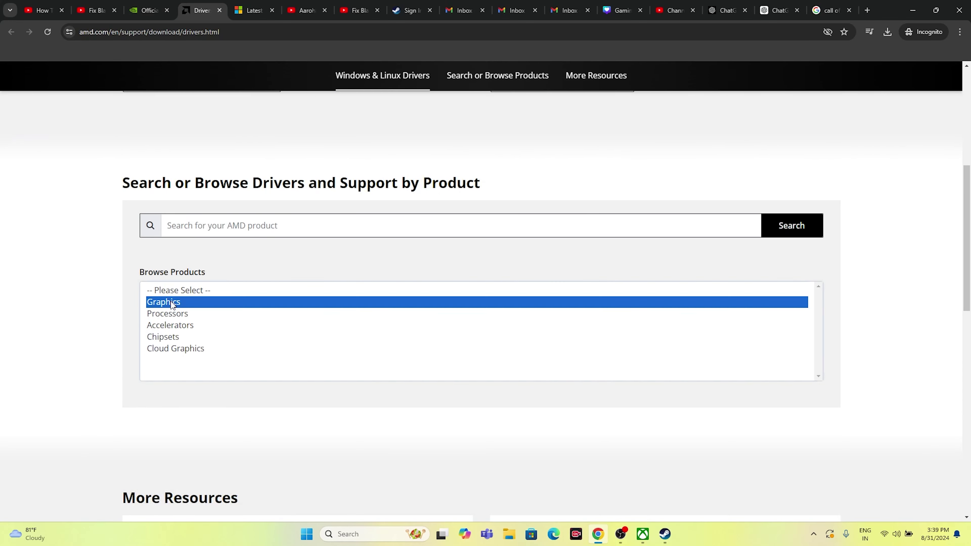
left_click(189, 350)
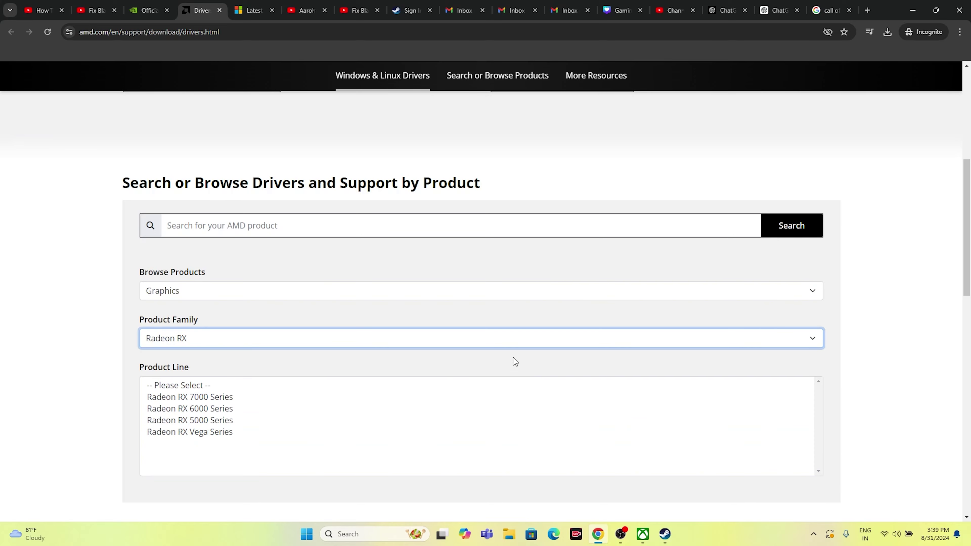
scroll(513, 361, "down", 3)
left_click(214, 296)
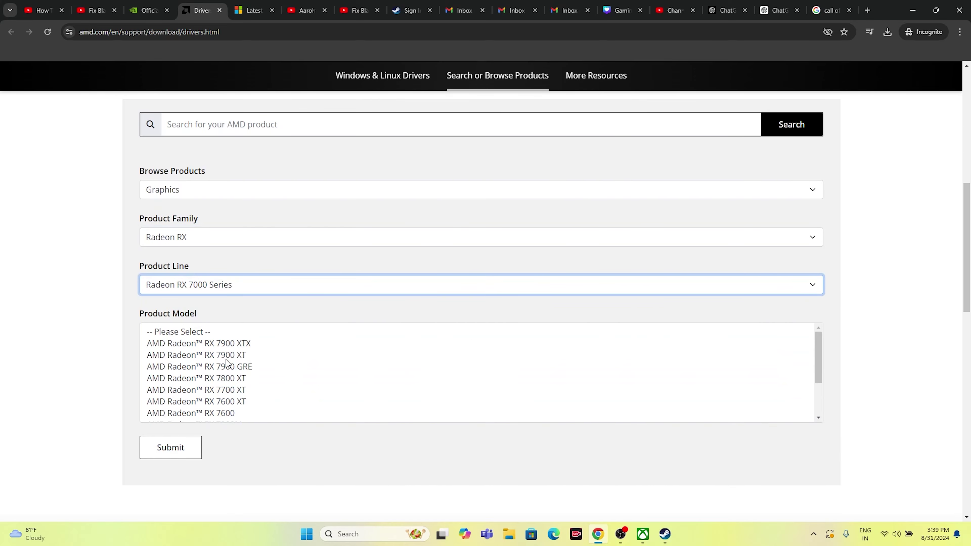
left_click(214, 355)
left_click(173, 375)
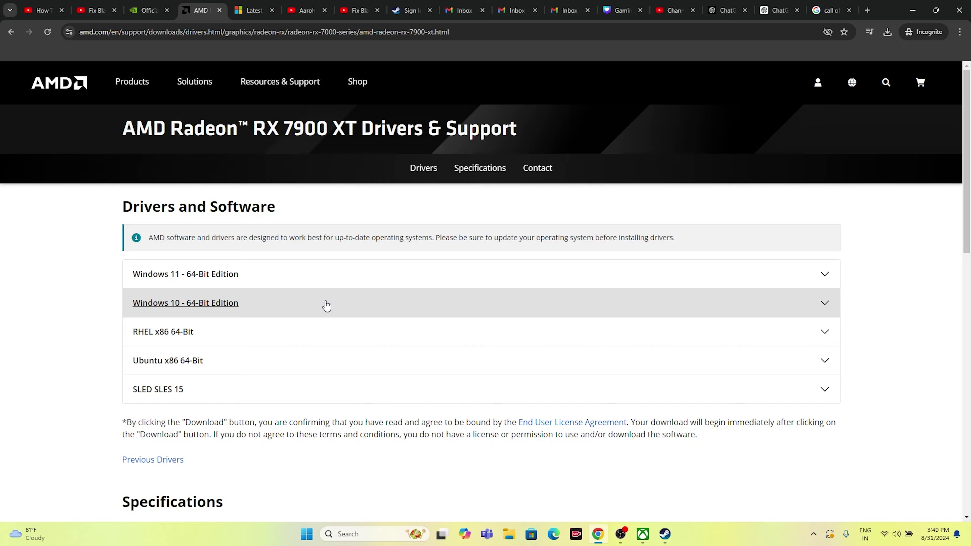
Minimize Chrome and Steam, find Graphics settings through Windows search, and view the custom options for apps
left_click(913, 10)
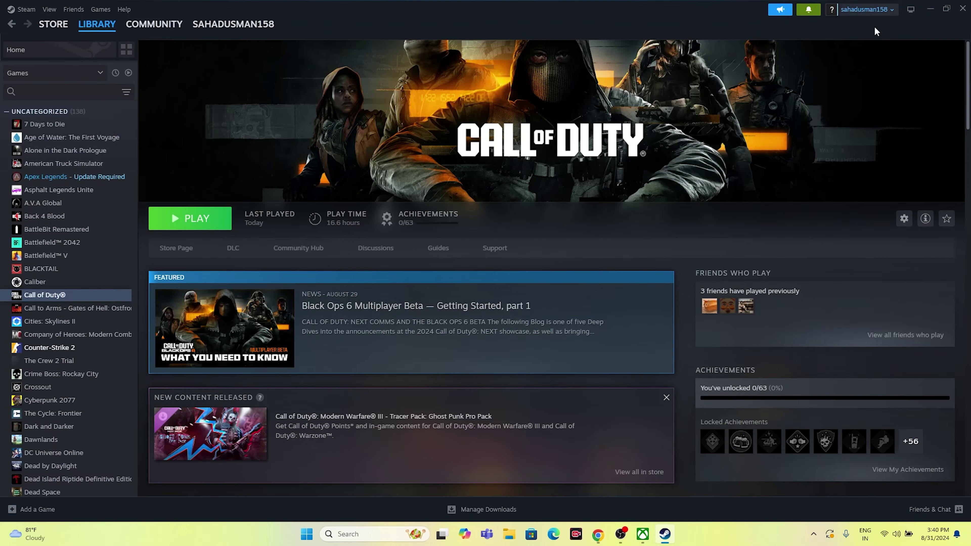
left_click(930, 8)
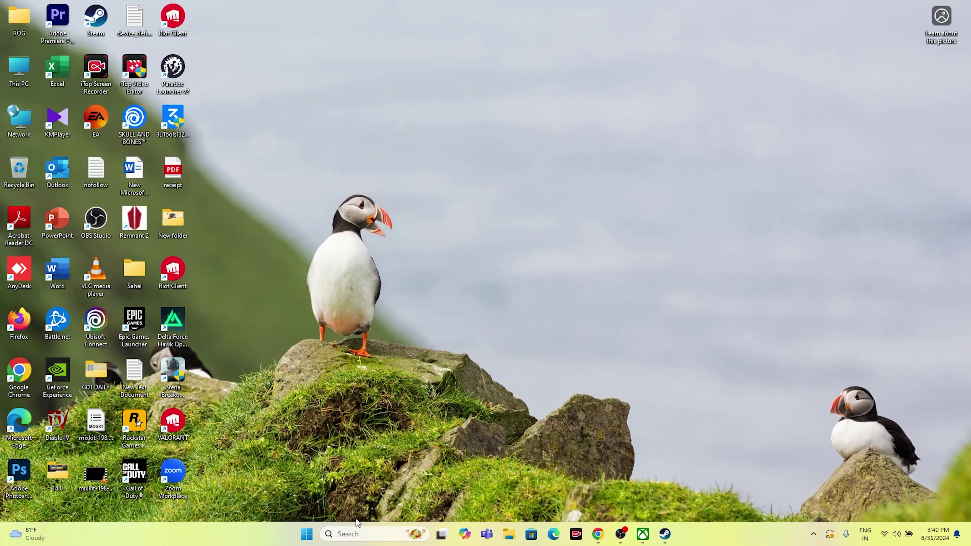
left_click(346, 532)
type("gra")
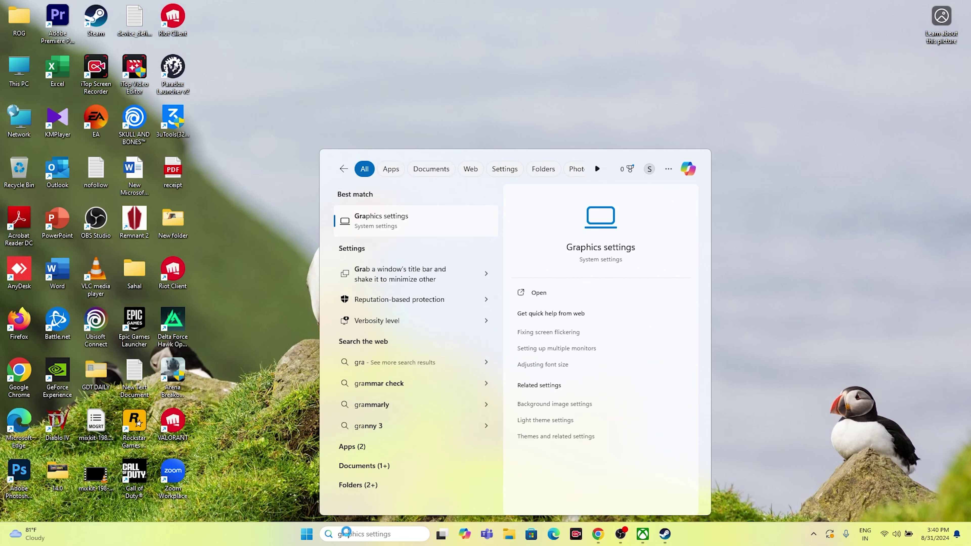
left_click(408, 229)
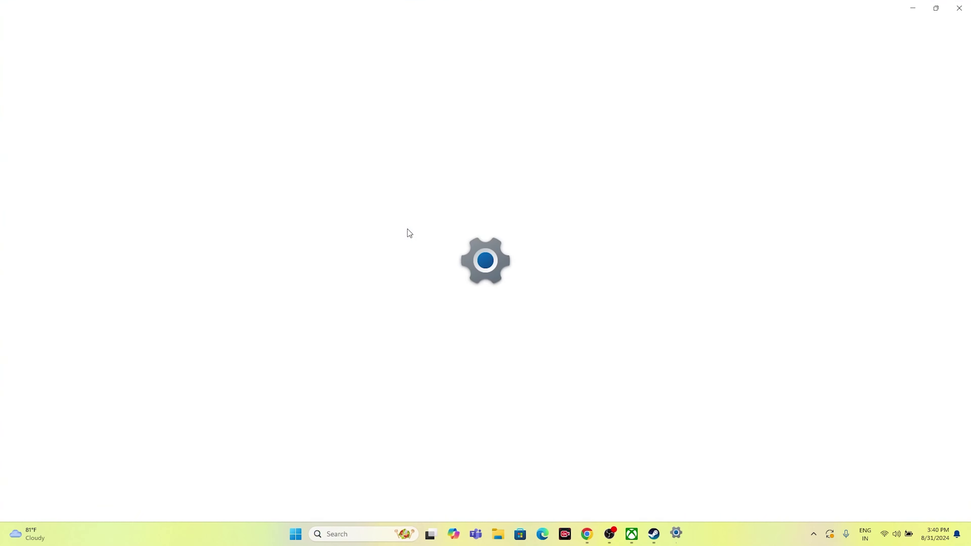
scroll(640, 255, "down", 2)
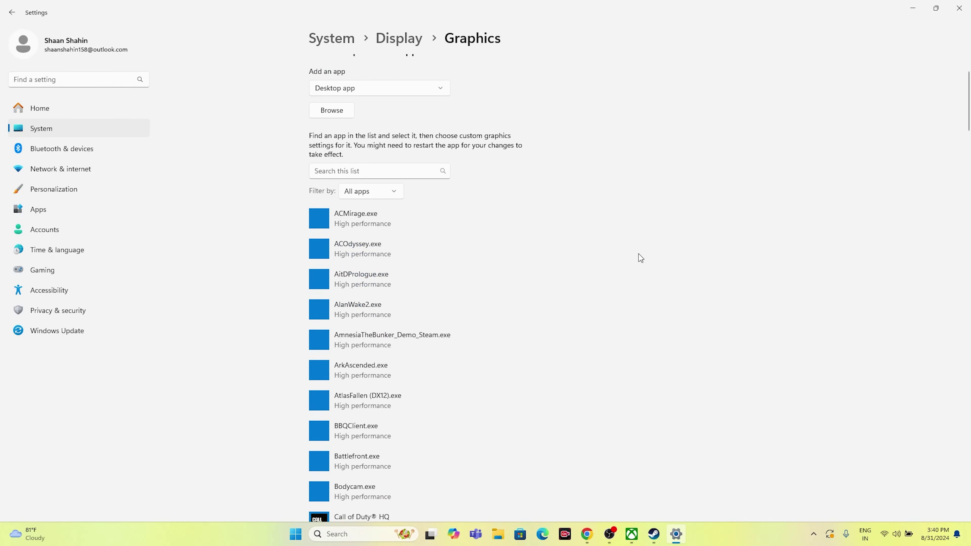
scroll(348, 212, "up", 2)
Start adding a desktop app to the custom graphics options and browse to Program Files (x86) on Local Disk (C:)
left_click(339, 181)
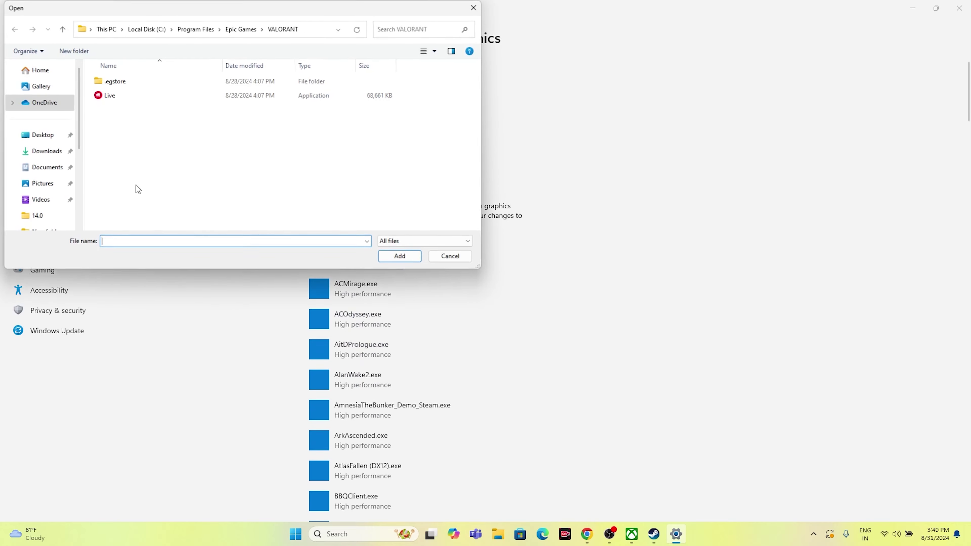
scroll(37, 210, "down", 3)
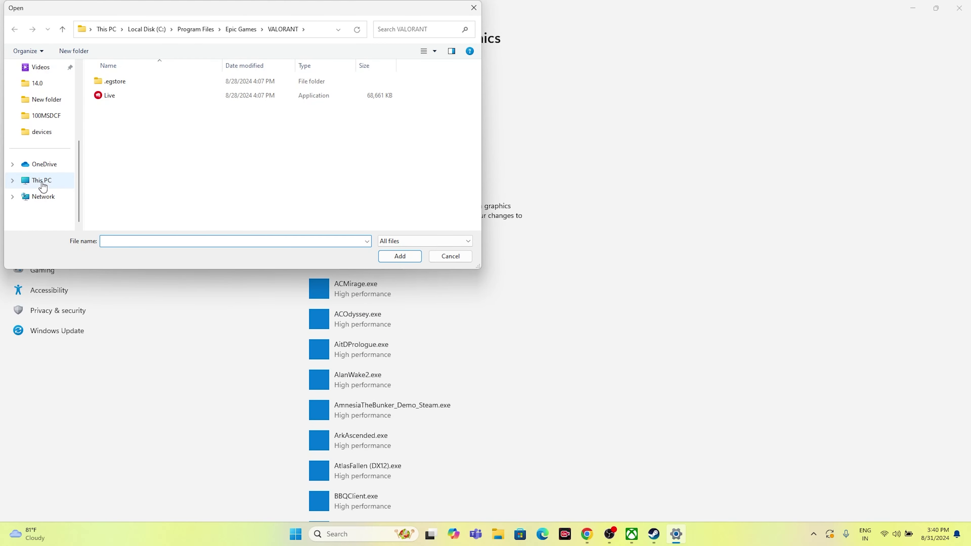
scroll(42, 185, "up", 3)
scroll(40, 187, "down", 2)
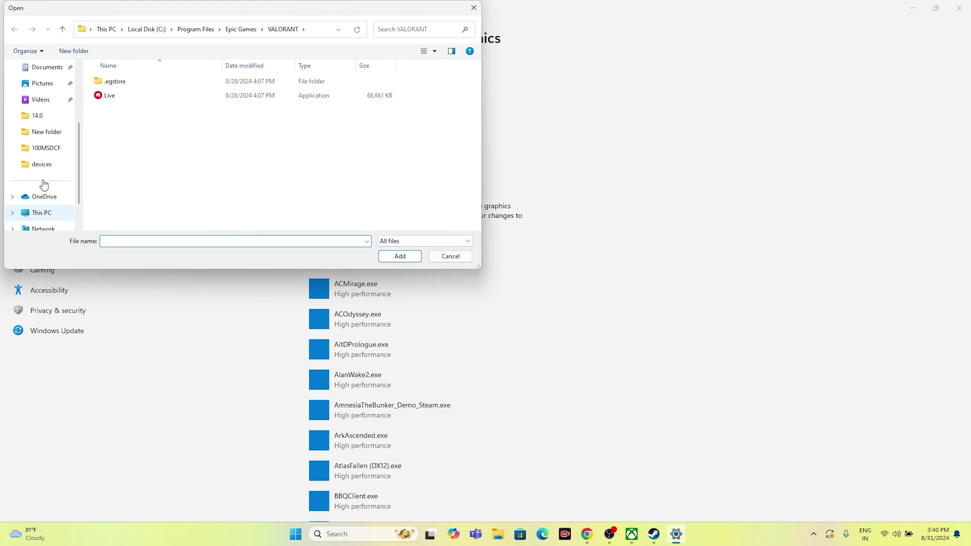
left_click(45, 213)
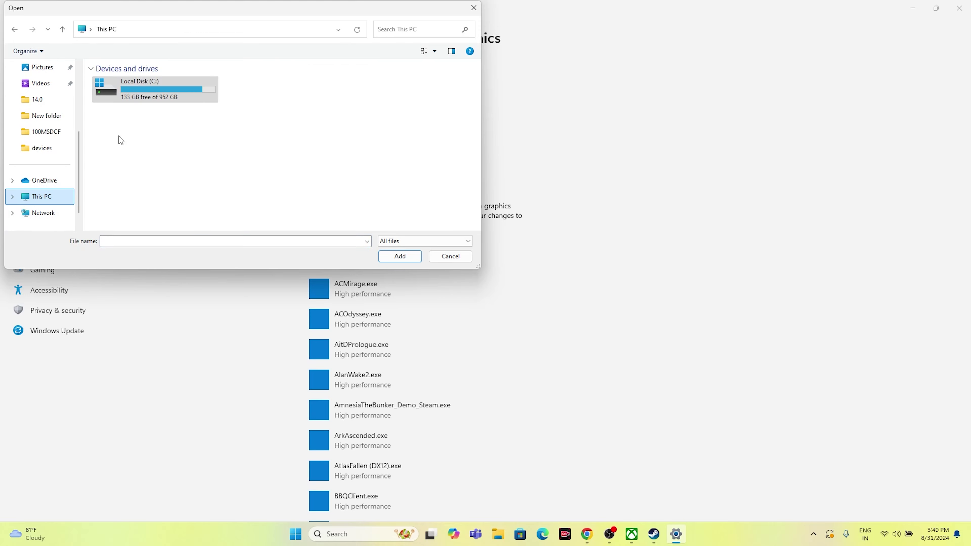
double_click(131, 95)
double_click(133, 179)
Go to the common folder inside Steam's steamapps folder in the file browser
scroll(144, 165, "down", 3)
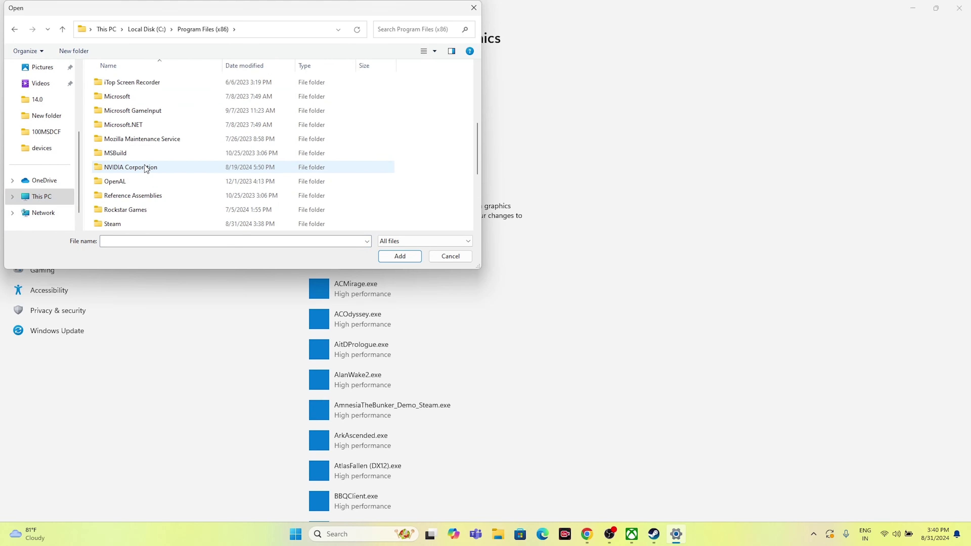
left_click(119, 181)
double_click(120, 181)
scroll(130, 168, "down", 3)
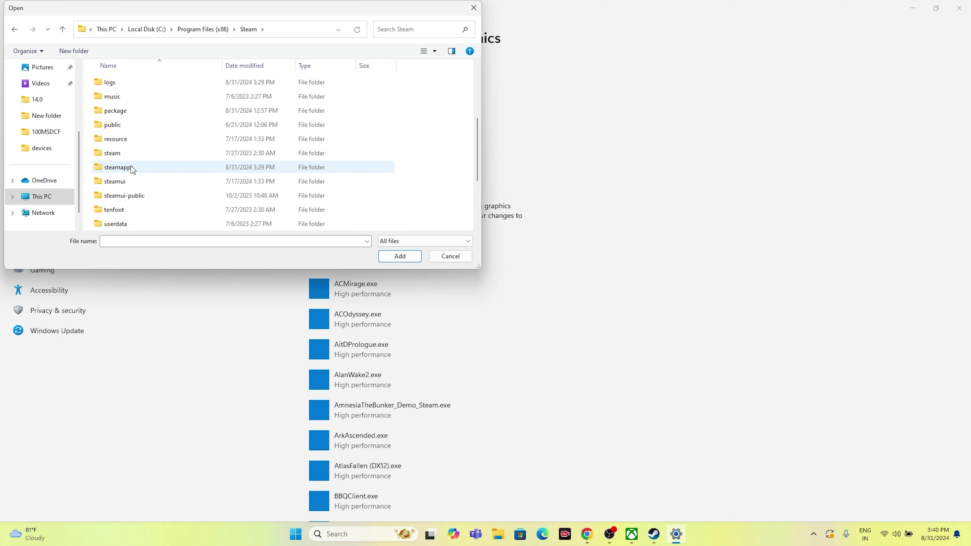
double_click(131, 167)
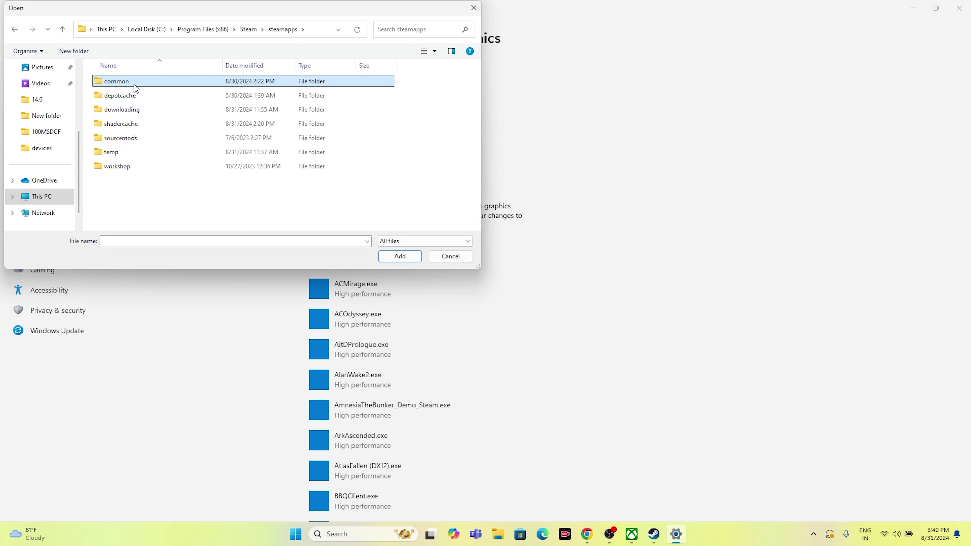
double_click(117, 81)
Try to add the cod application from the Call of Duty HQ folder to the custom graphics apps
scroll(134, 147, "down", 2)
scroll(134, 147, "down", 1)
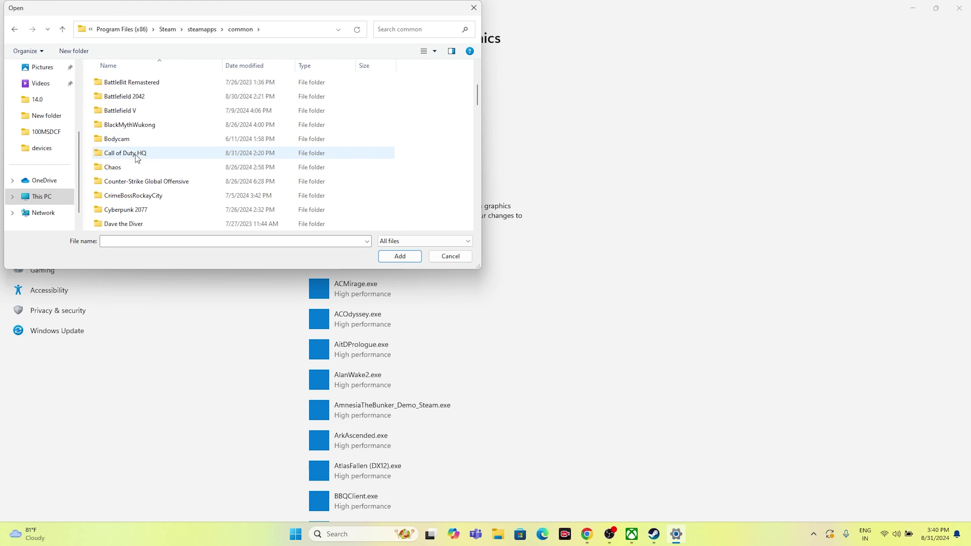
double_click(137, 155)
scroll(136, 161, "down", 1)
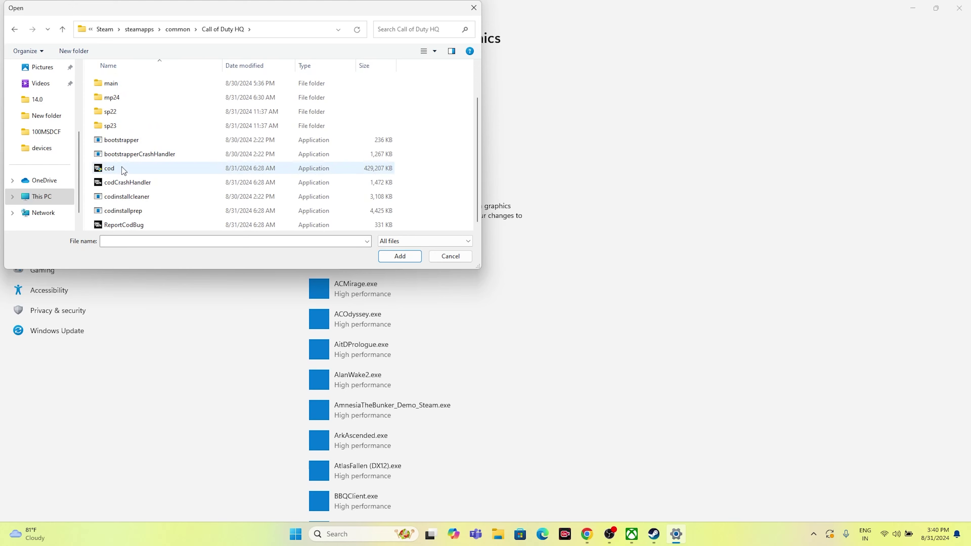
left_click(123, 170)
left_click(411, 261)
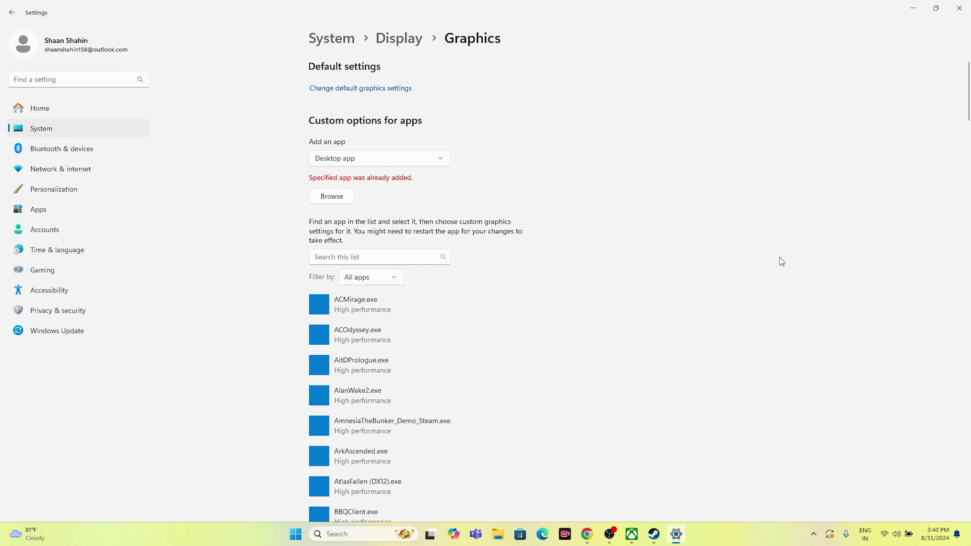
Set the graphics preference of Call of Duty HQ to High performance, save it, and close Settings
scroll(645, 226, "down", 6)
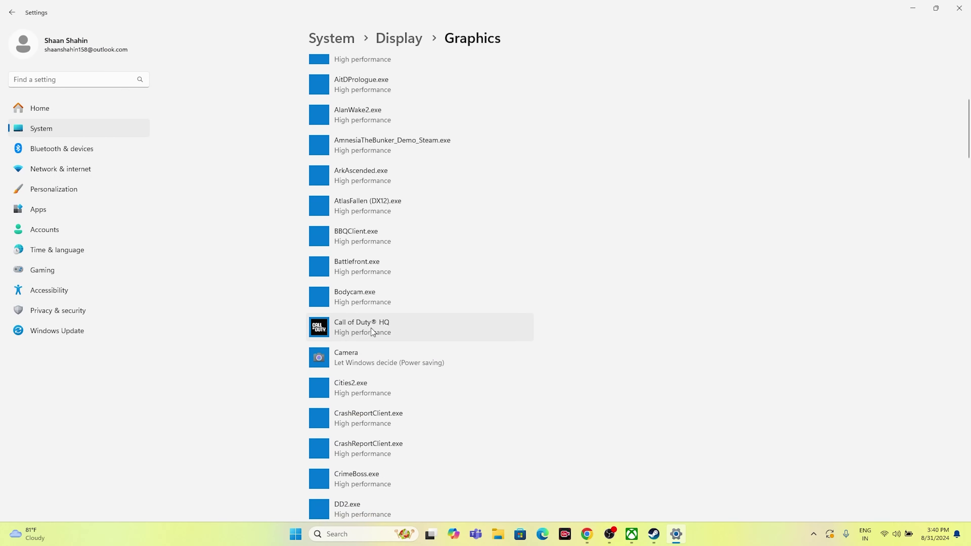
scroll(405, 195, "up", 3)
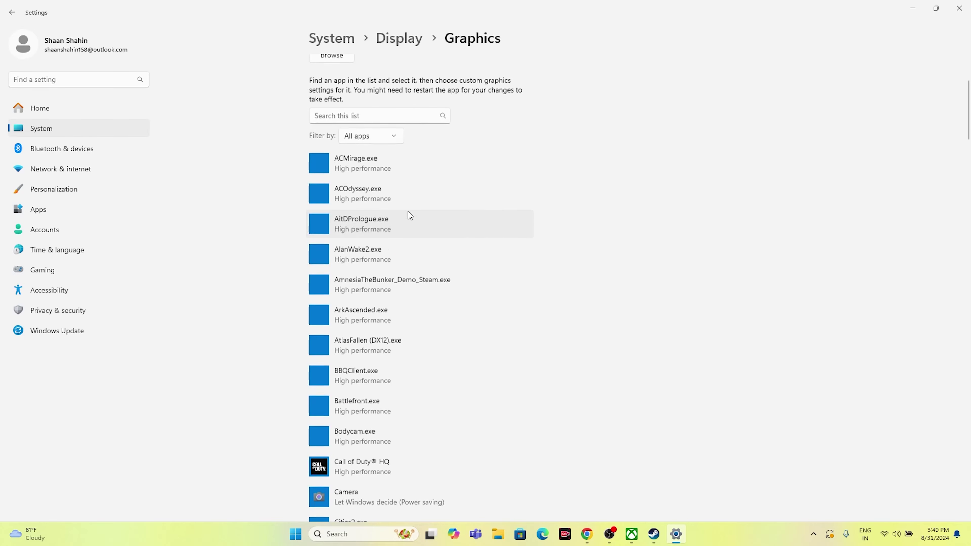
scroll(405, 199, "down", 3)
left_click(383, 320)
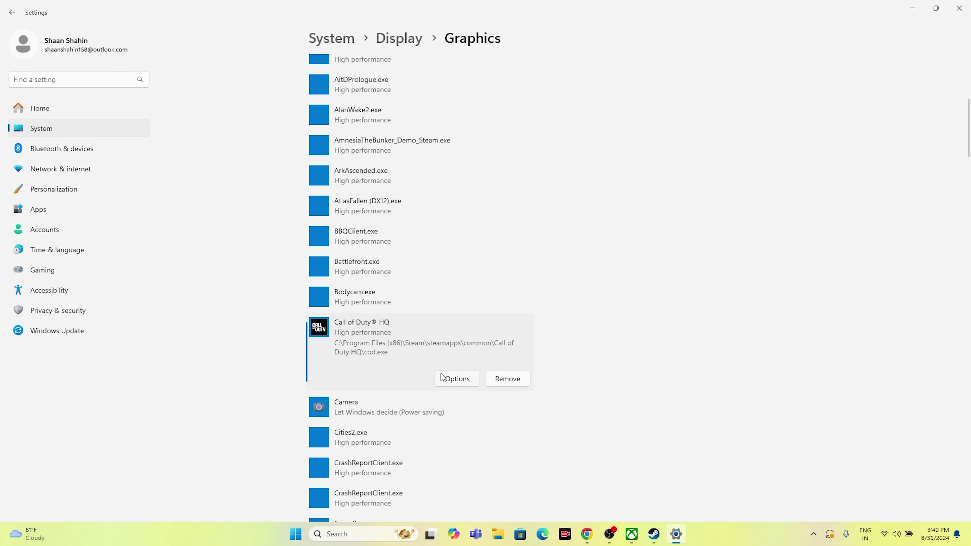
left_click(451, 383)
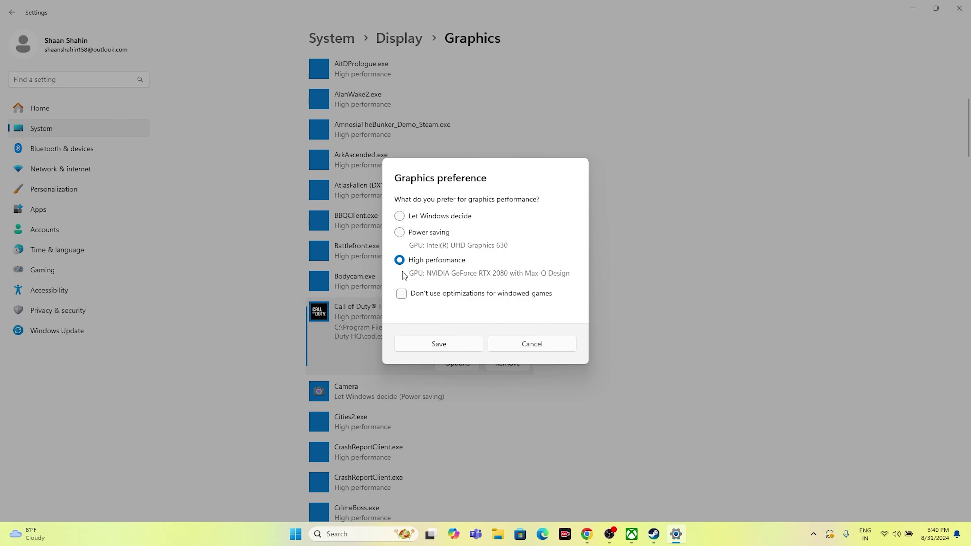
left_click(399, 216)
left_click(399, 261)
left_click(454, 345)
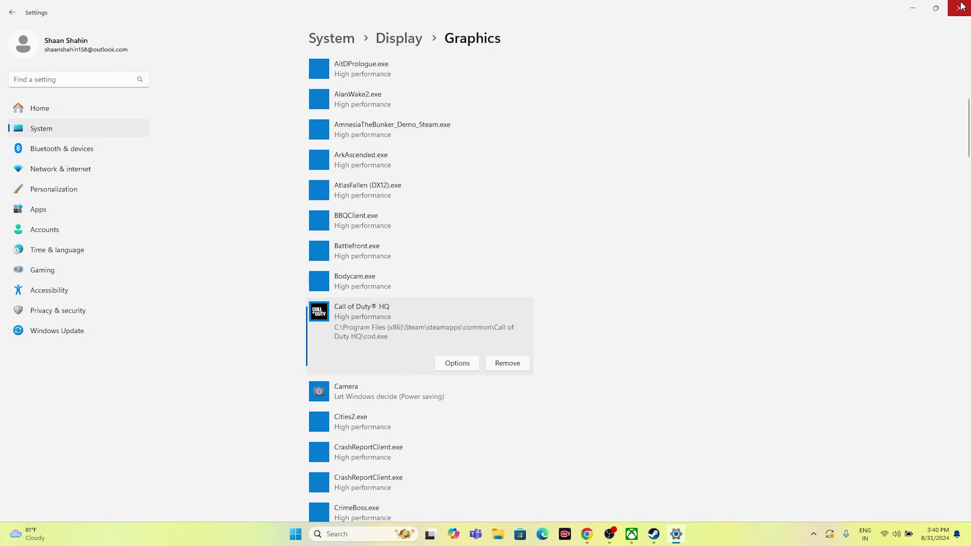
left_click(962, 6)
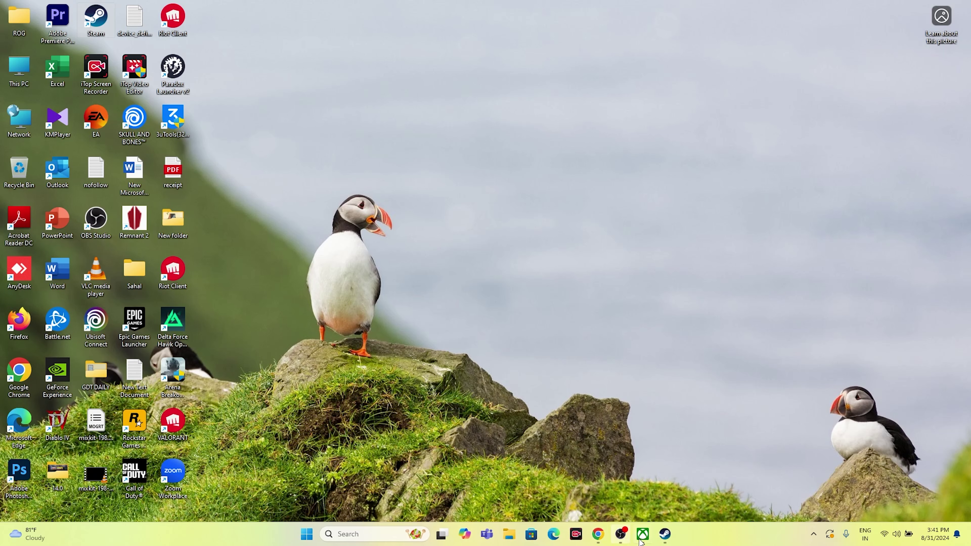
left_click(665, 538)
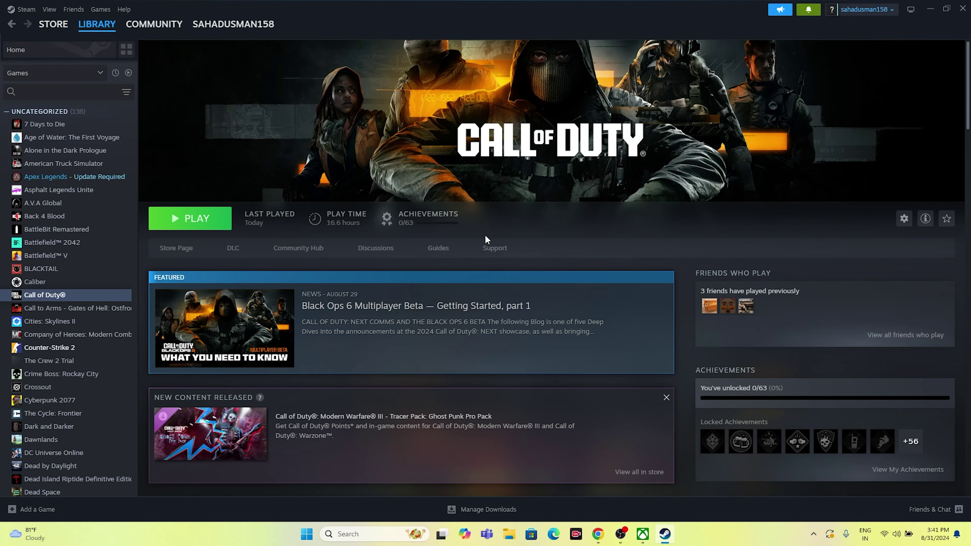
left_click(930, 8)
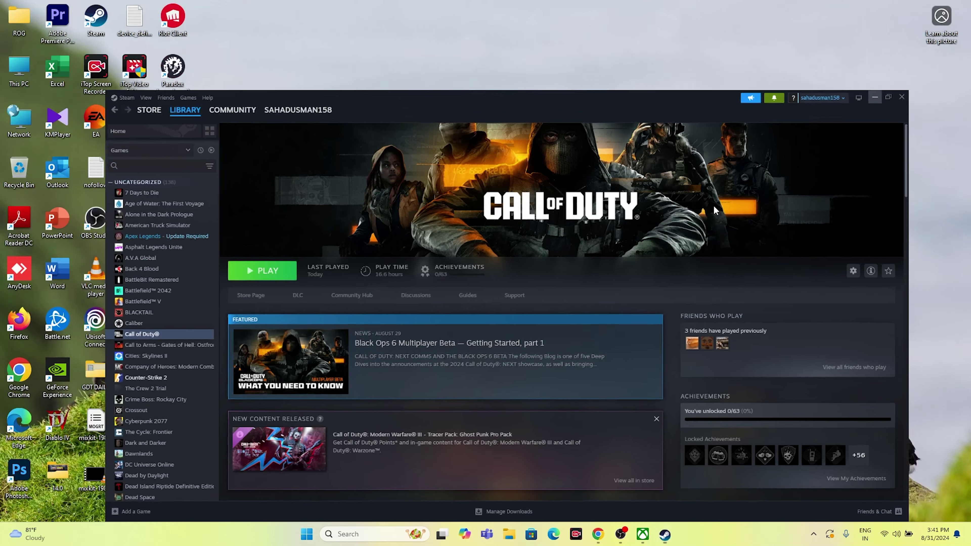
Search Windows for update
left_click(339, 536)
type("update")
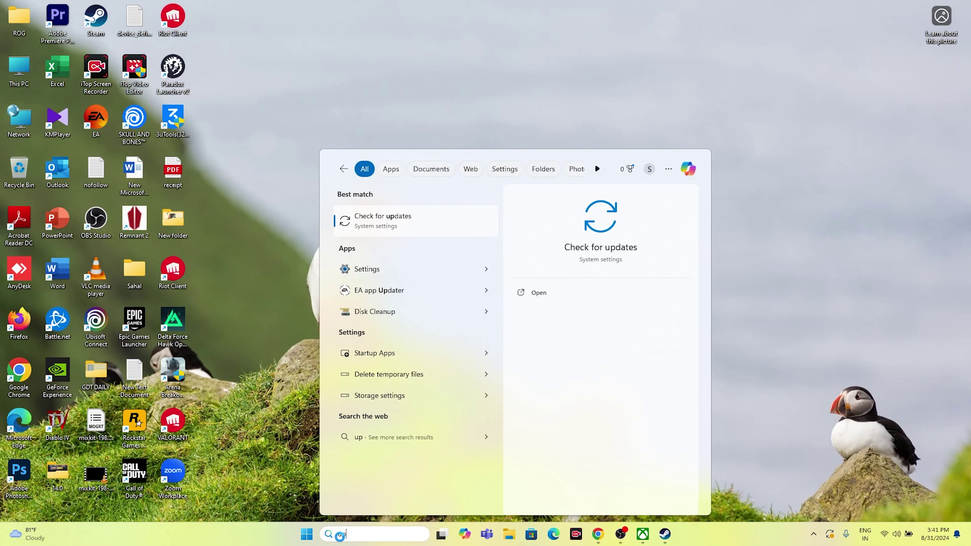